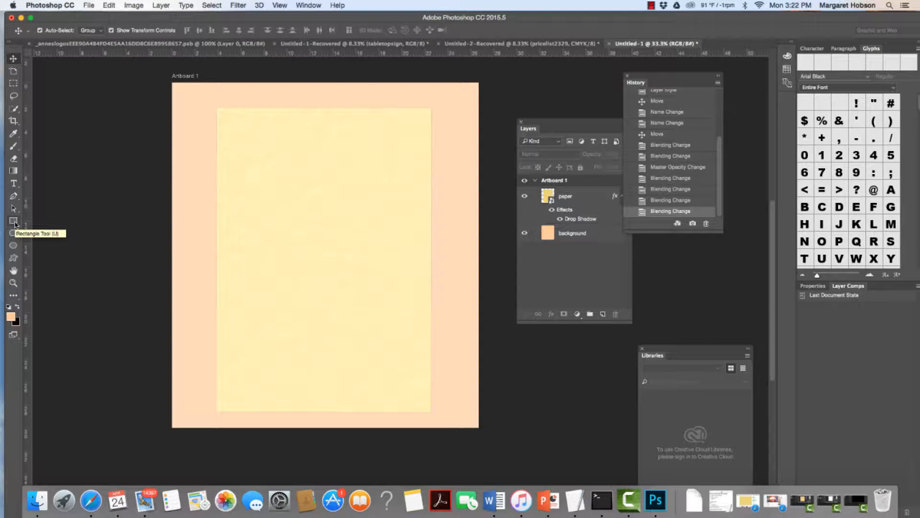
Set up the Rectangle tool in Shape mode with a light grey fill
click(14, 221)
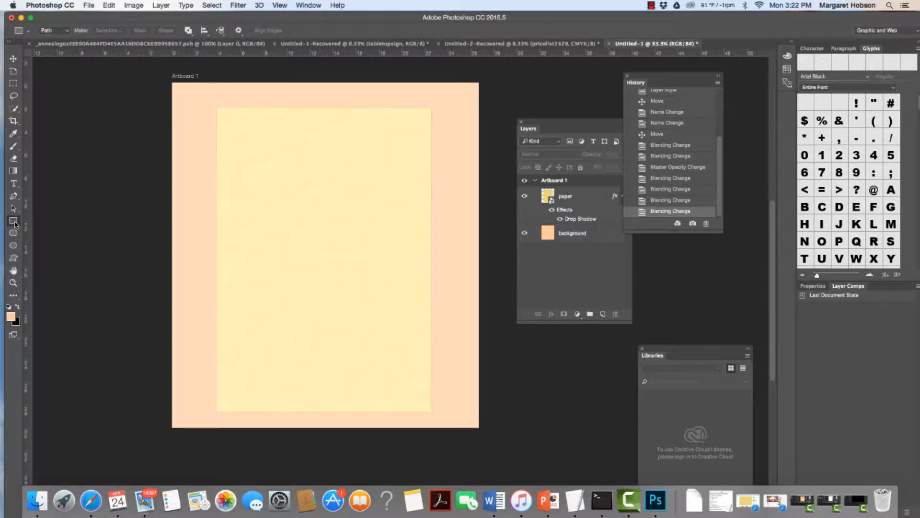
click(67, 30)
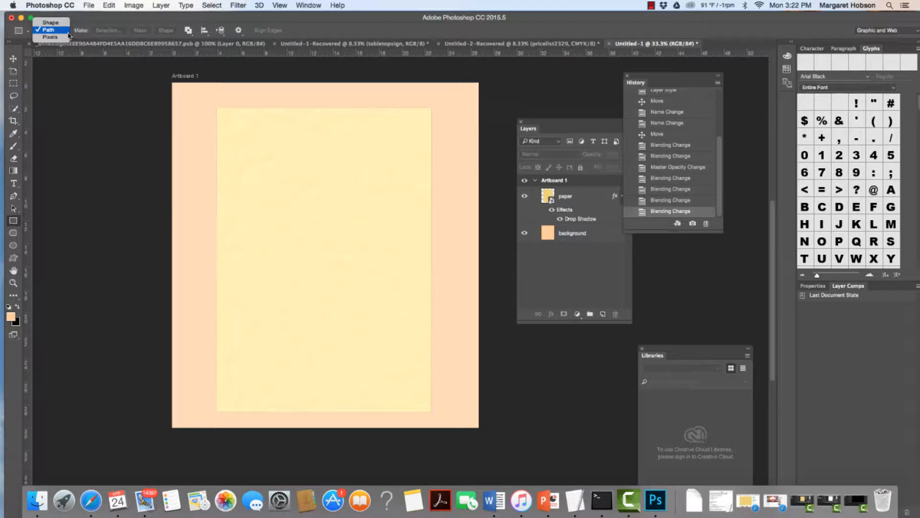
click(58, 23)
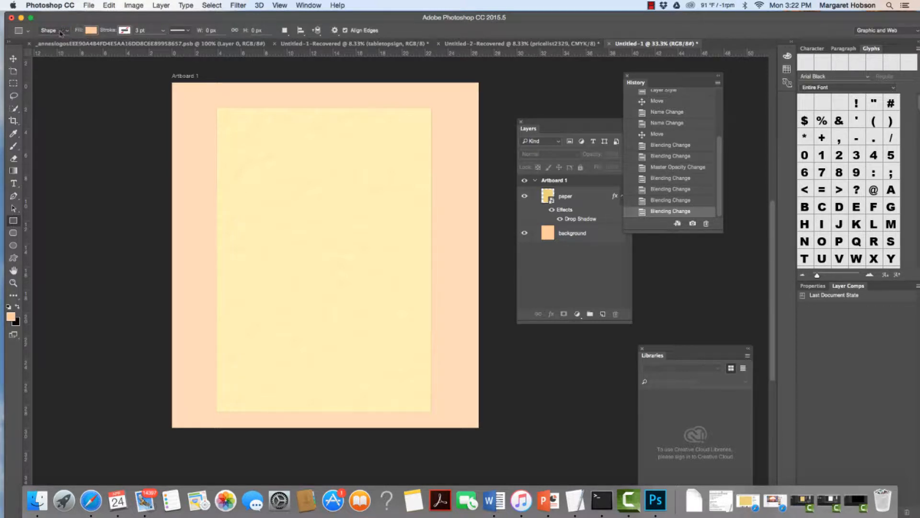
click(90, 31)
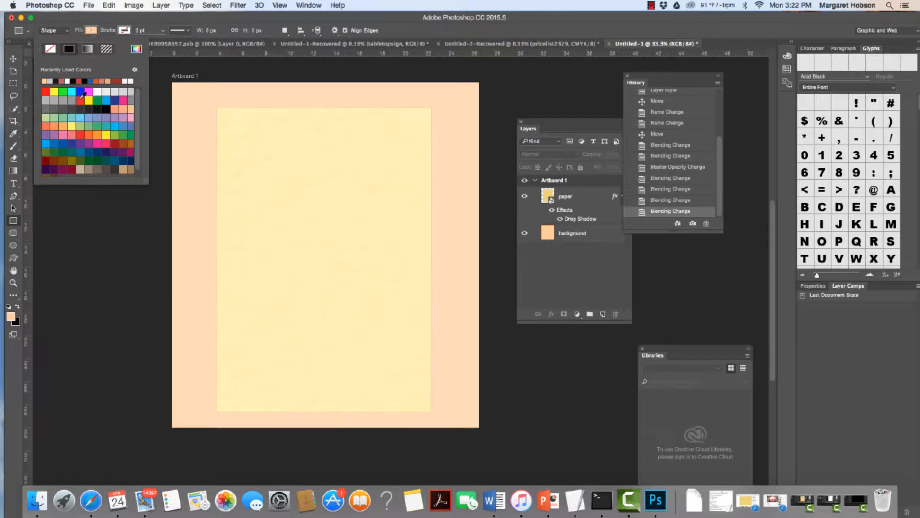
click(81, 169)
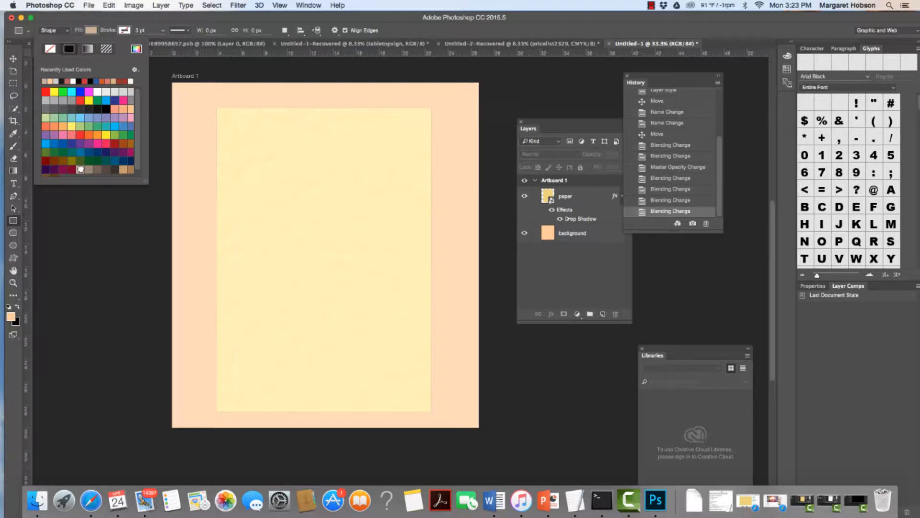
click(105, 91)
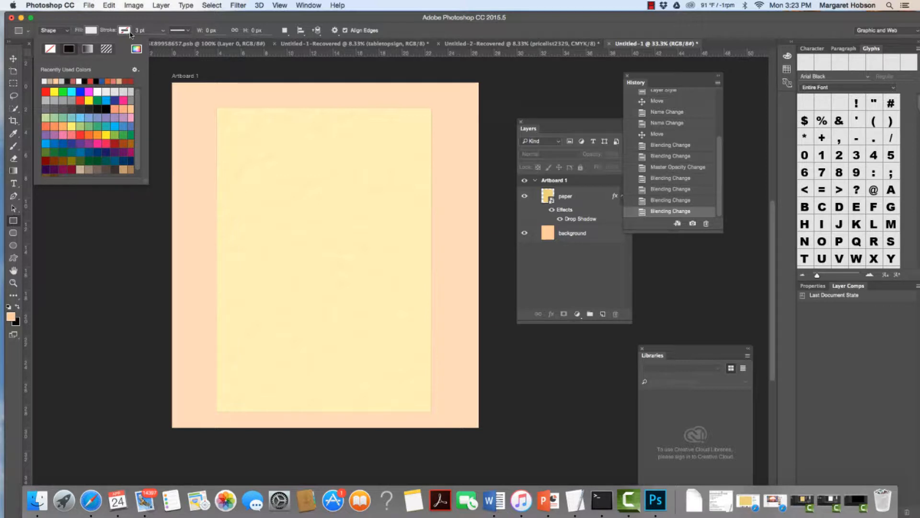
Draw a rectangle about 394 by 91 px near the artboard's upper-left corner and toggle its layer's visibility to check it
click(203, 90)
drag(203, 90, 266, 104)
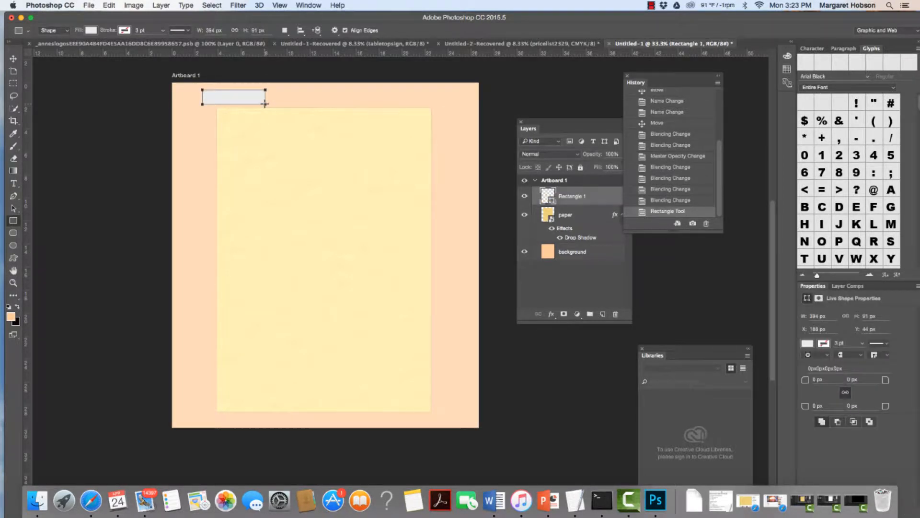
click(524, 197)
click(525, 196)
click(524, 196)
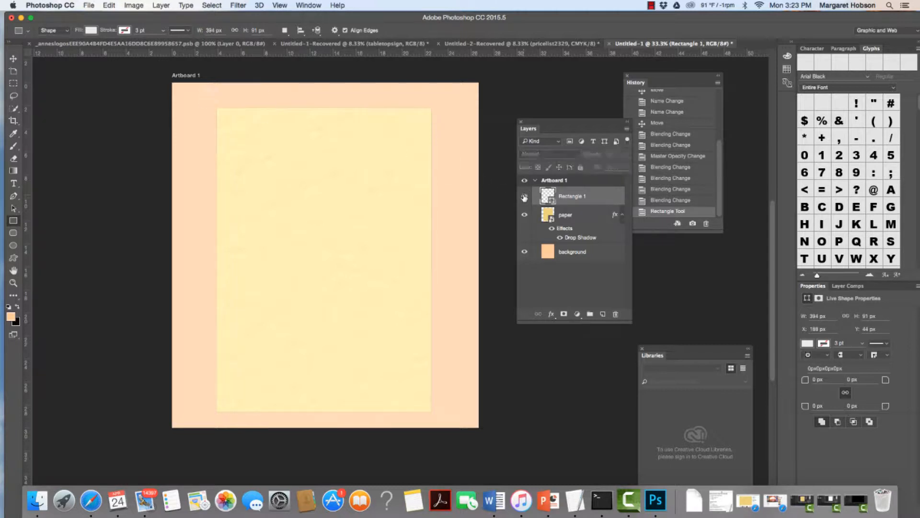
click(525, 196)
click(524, 196)
click(524, 196)
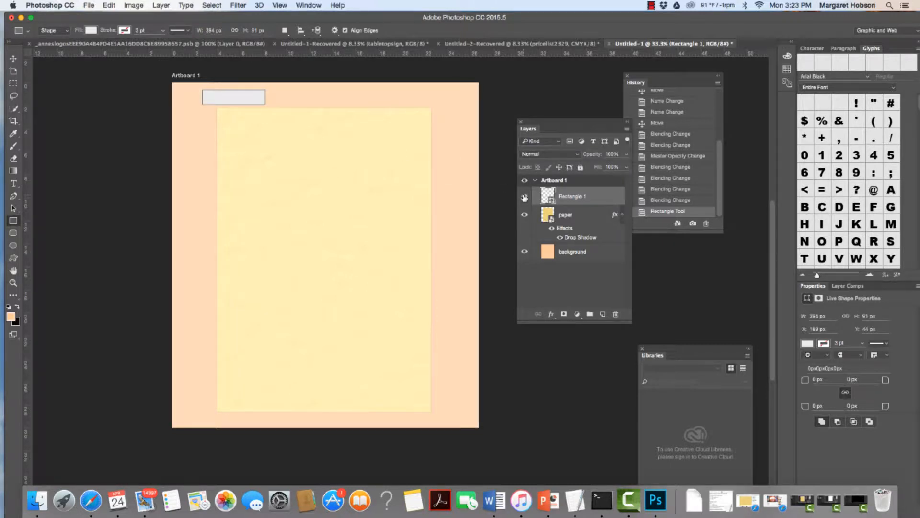
Stretch the grey rectangle across the artboard's full width and up to its upper edge, about 1920 by 135 px, and apply the transform
click(14, 58)
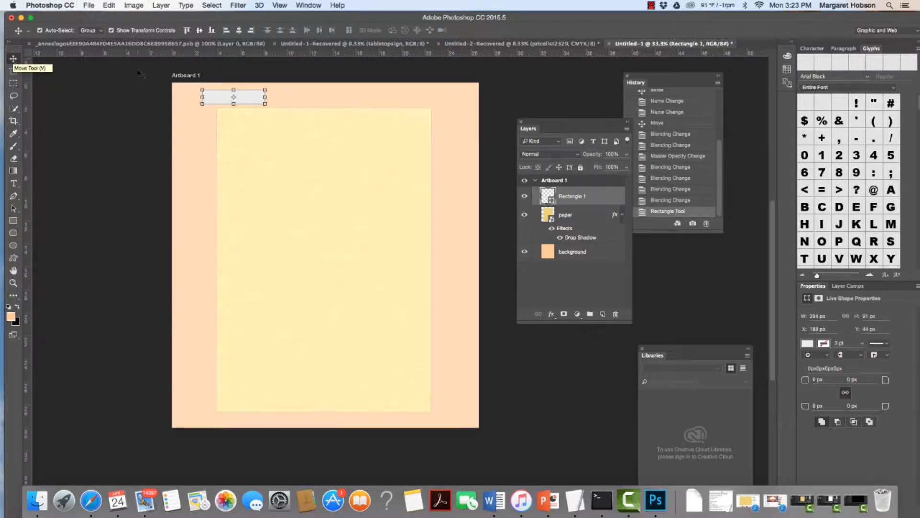
click(265, 97)
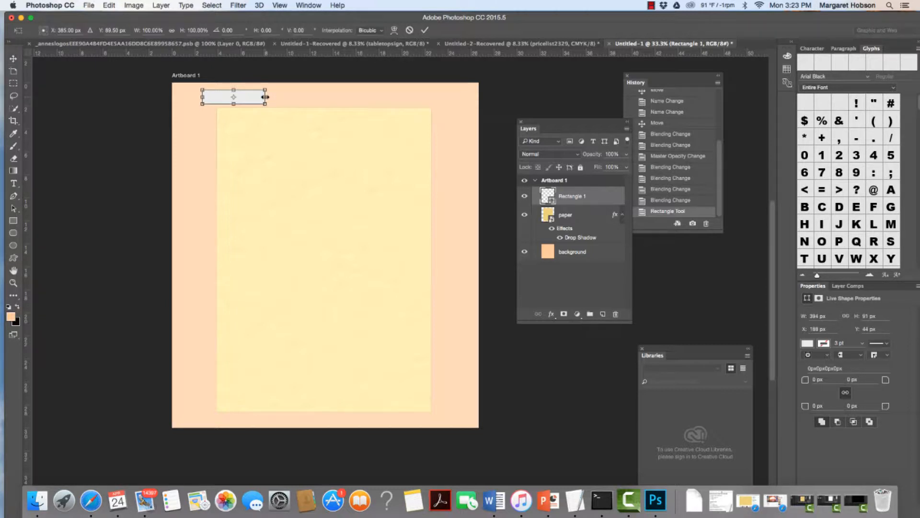
drag(264, 97, 477, 106)
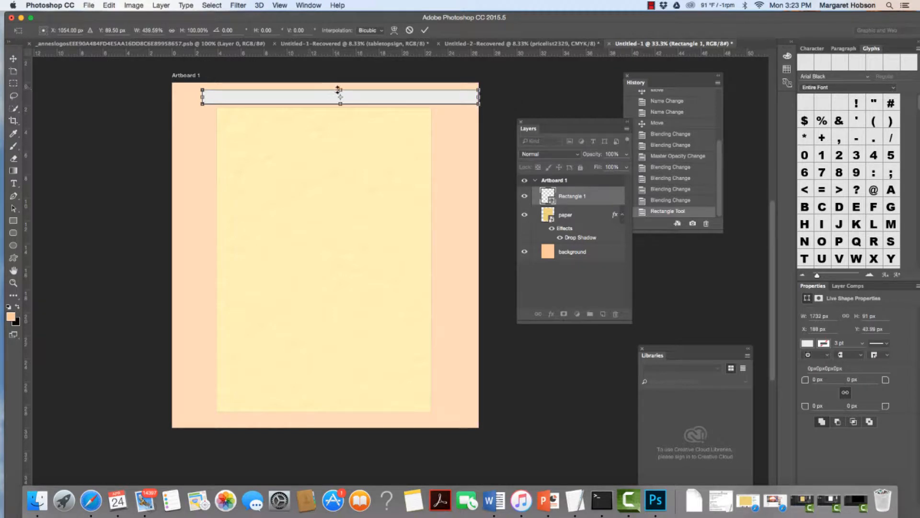
drag(341, 90, 341, 83)
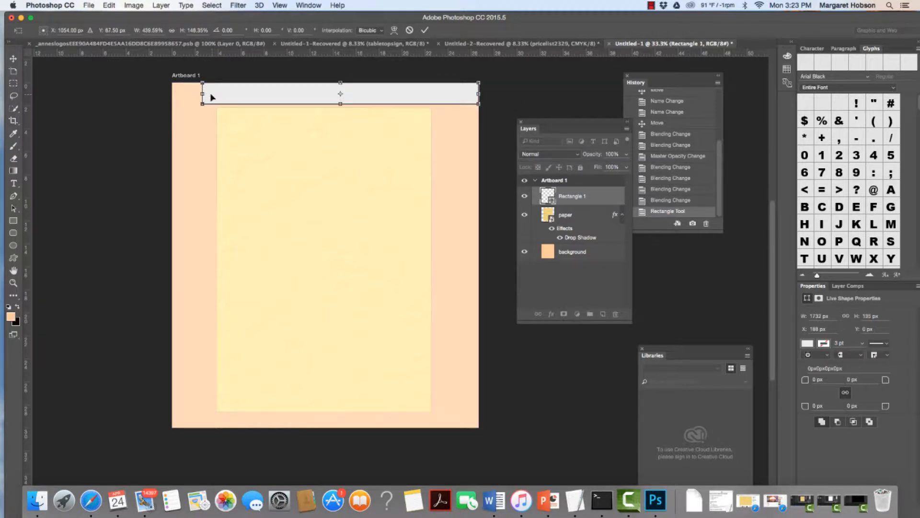
drag(202, 93, 172, 94)
click(13, 58)
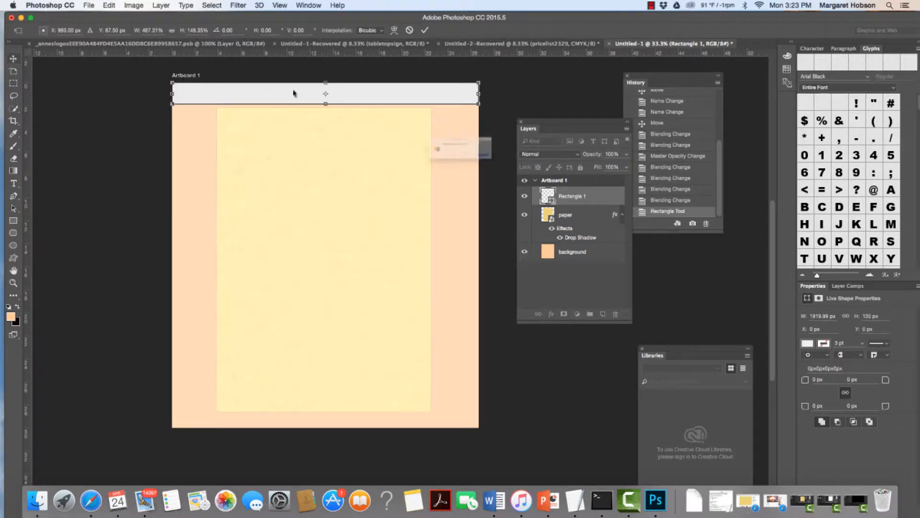
click(546, 172)
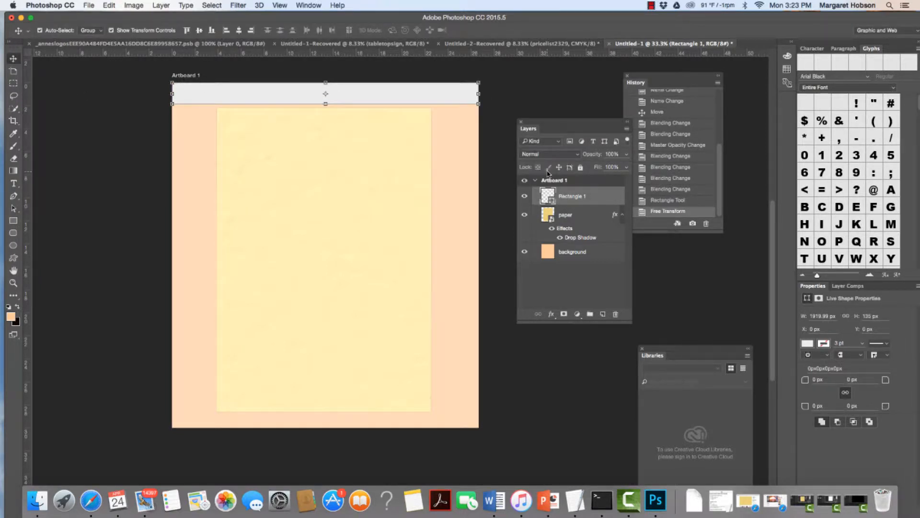
Rename the grey bar's layer as topnavbacground
click(61, 113)
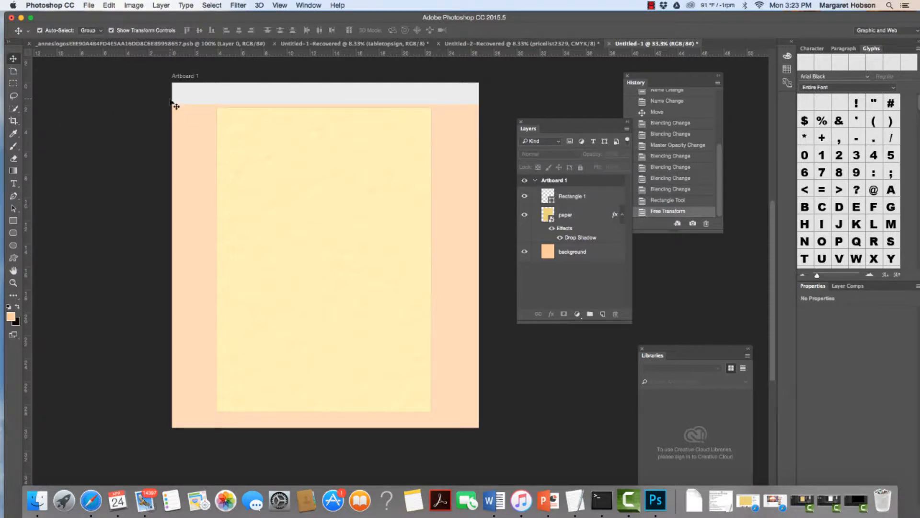
click(226, 98)
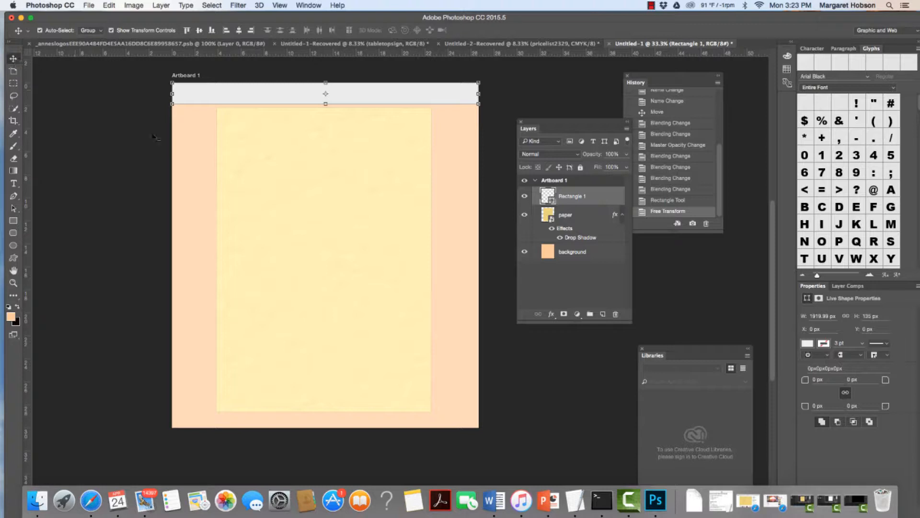
double_click(571, 196)
text(topnavbacground)
click(12, 58)
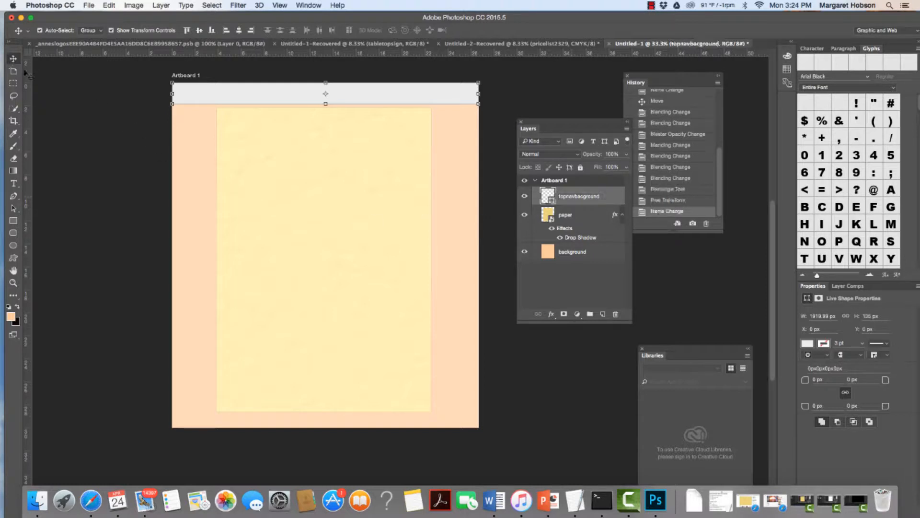
Scale the paper layer down to about 17.97 by 25.43 in and centre it horizontally, leaving a gap below the grey bar
click(83, 108)
click(243, 194)
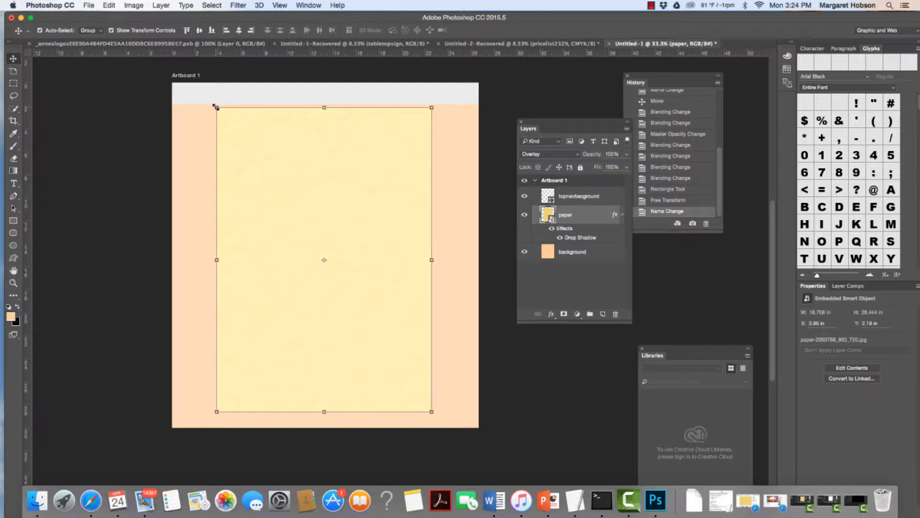
drag(216, 107, 225, 119)
drag(327, 184, 325, 191)
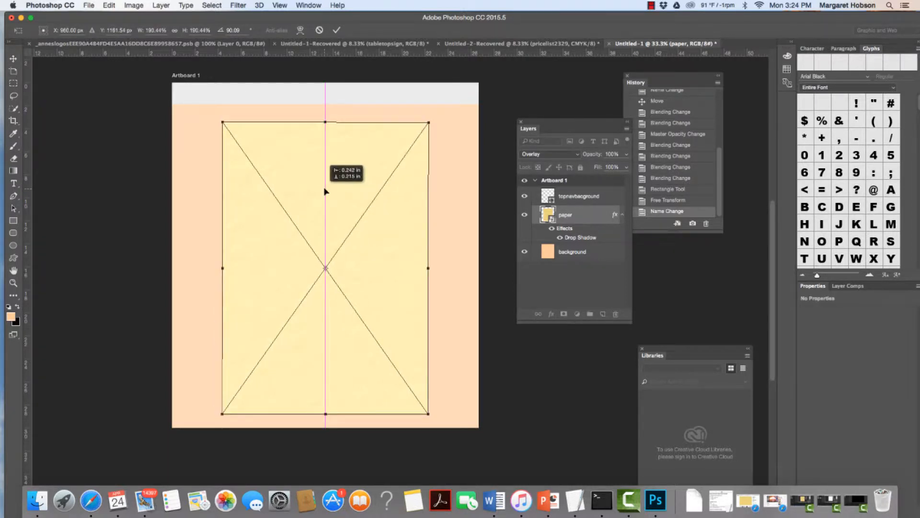
drag(327, 191, 328, 192)
click(13, 58)
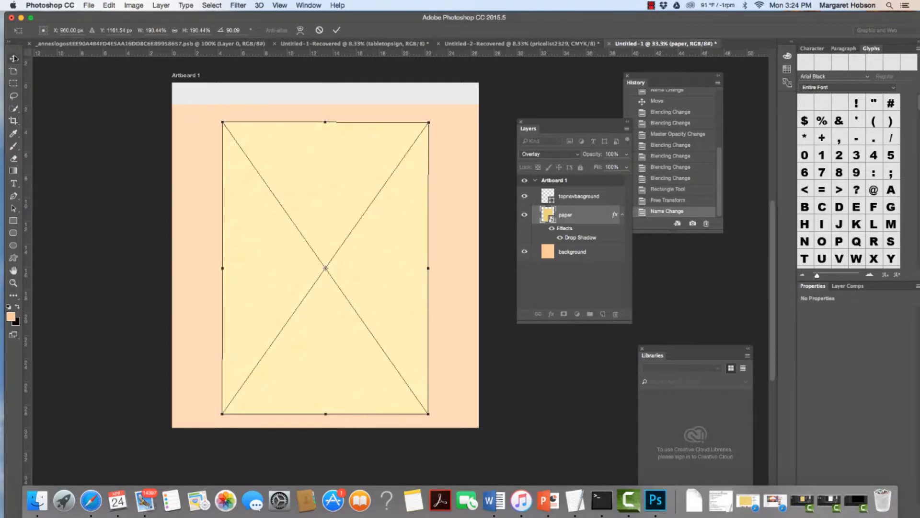
click(541, 171)
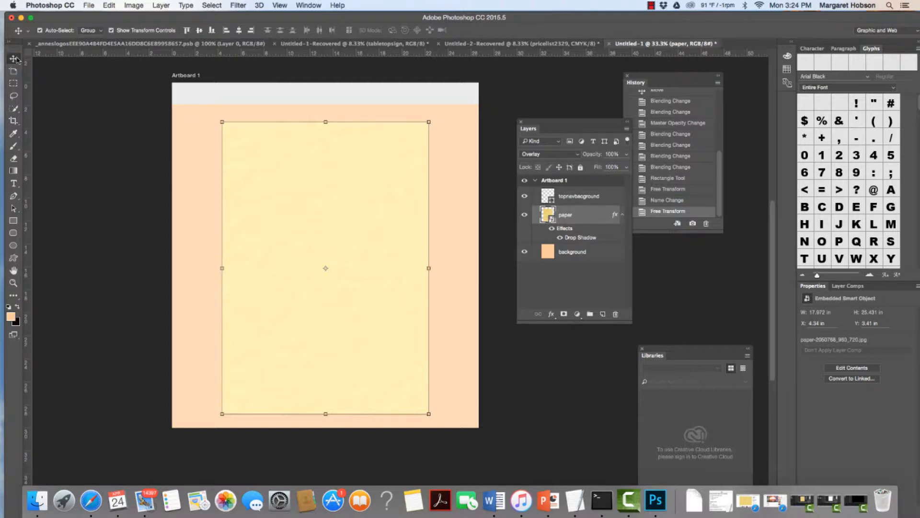
Examine how selecting on the canvas switches between the grey bar, paper and background layers
click(200, 92)
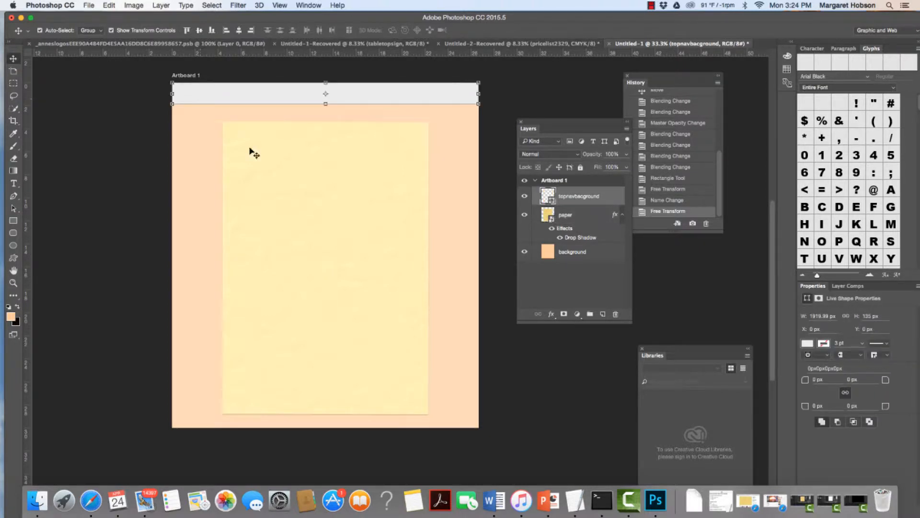
click(265, 180)
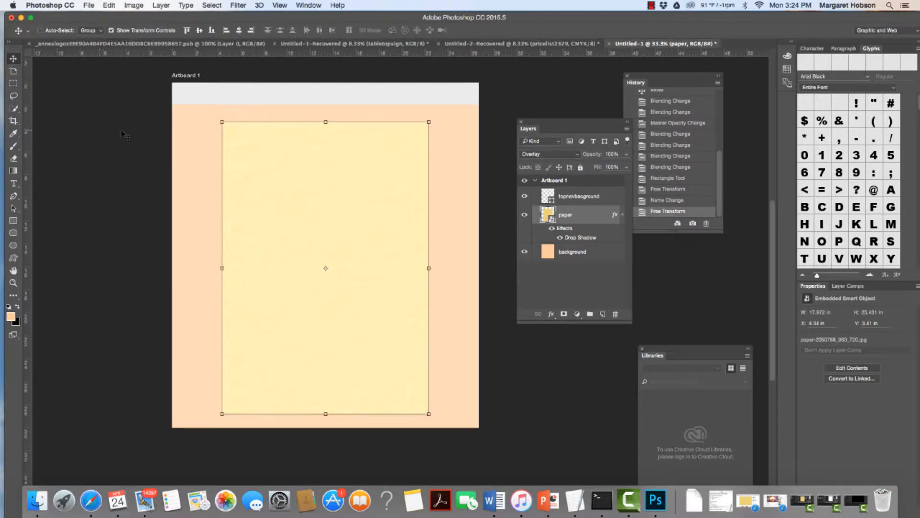
click(273, 166)
click(276, 156)
click(280, 161)
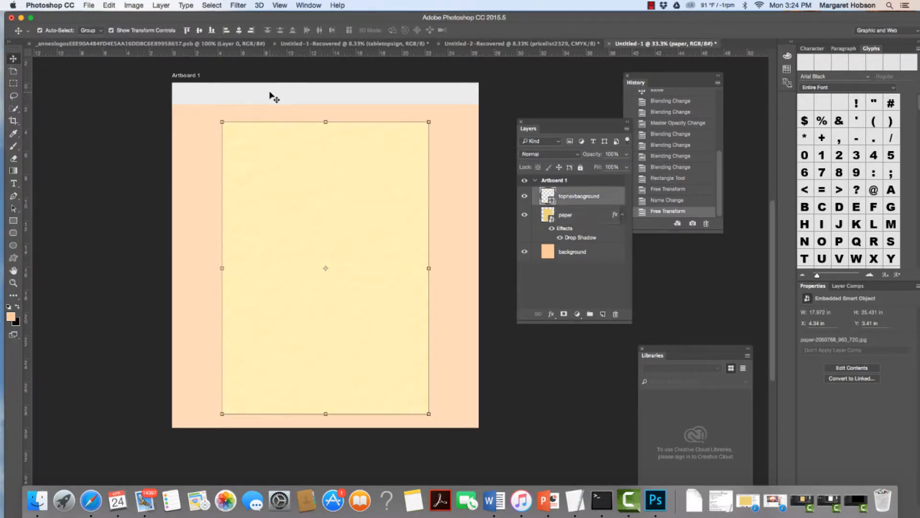
click(270, 96)
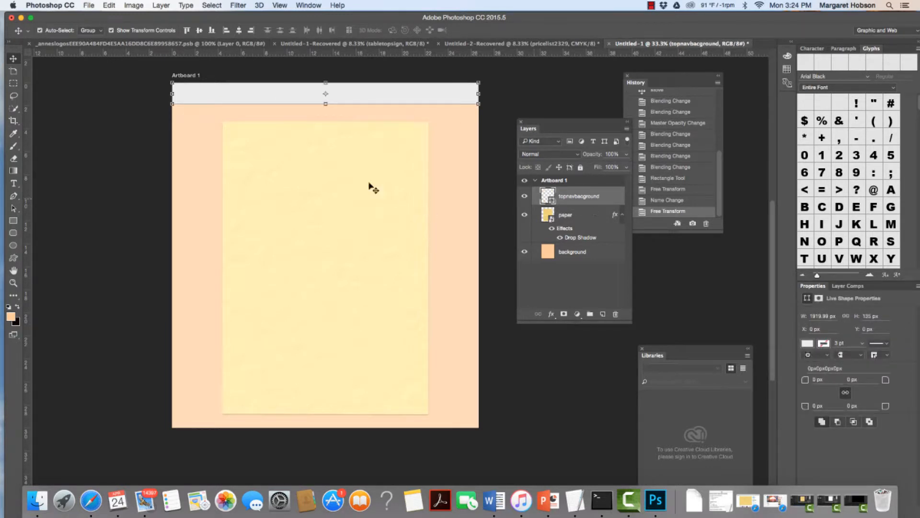
click(315, 174)
click(194, 186)
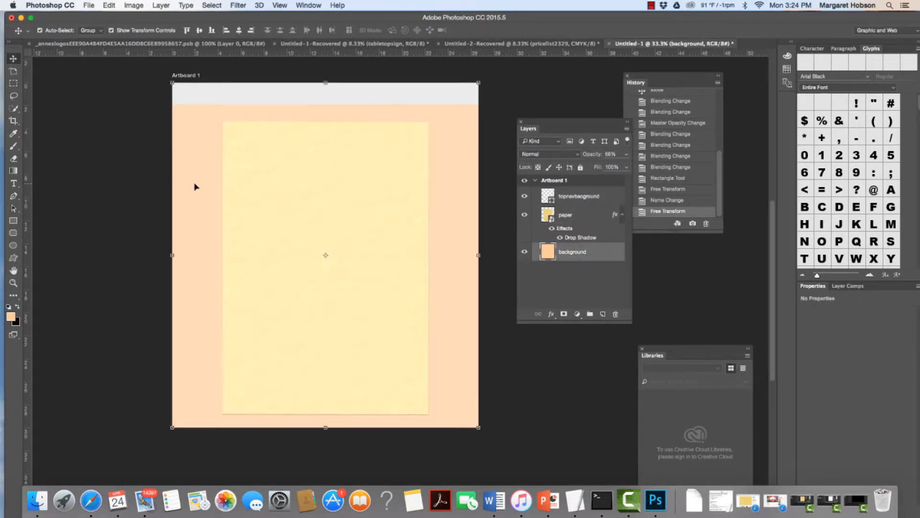
click(243, 99)
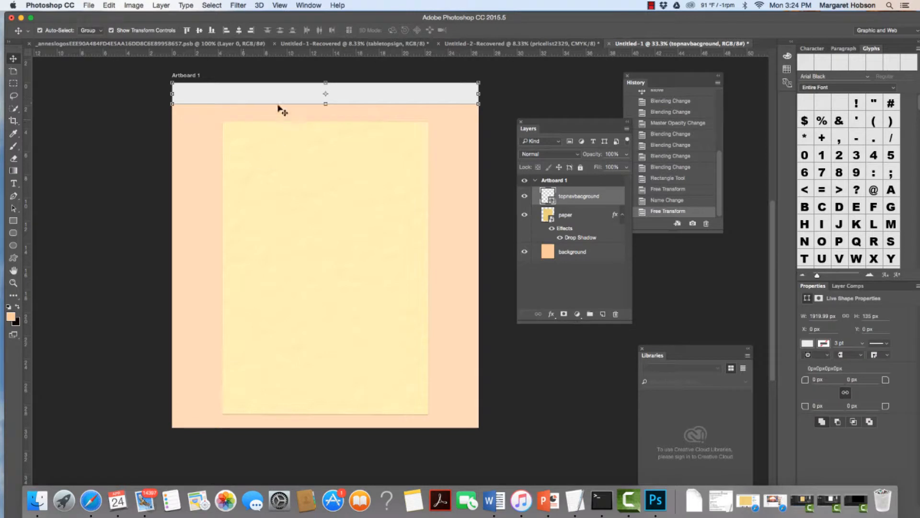
Widen the paper layer to about 19.92 in, move it up slightly while keeping it horizontally centred, and place it
click(298, 224)
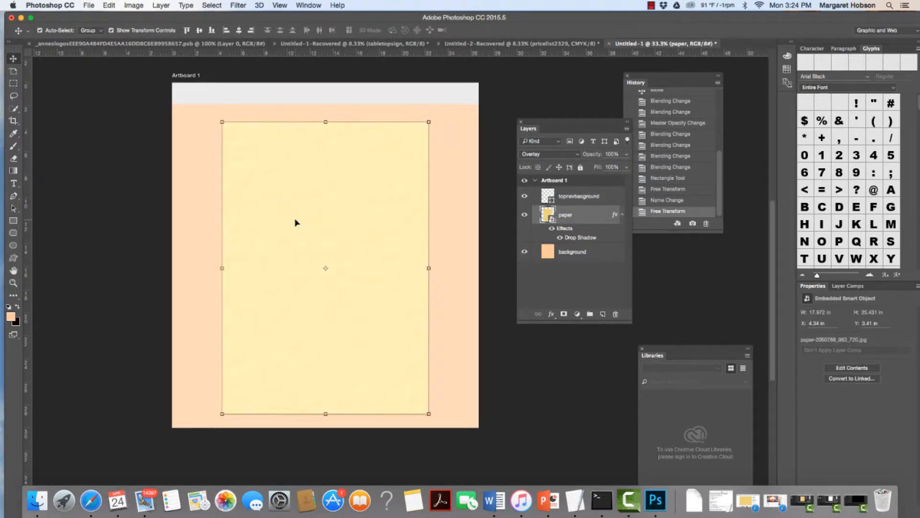
drag(221, 268, 214, 267)
drag(428, 268, 440, 267)
drag(324, 204, 322, 196)
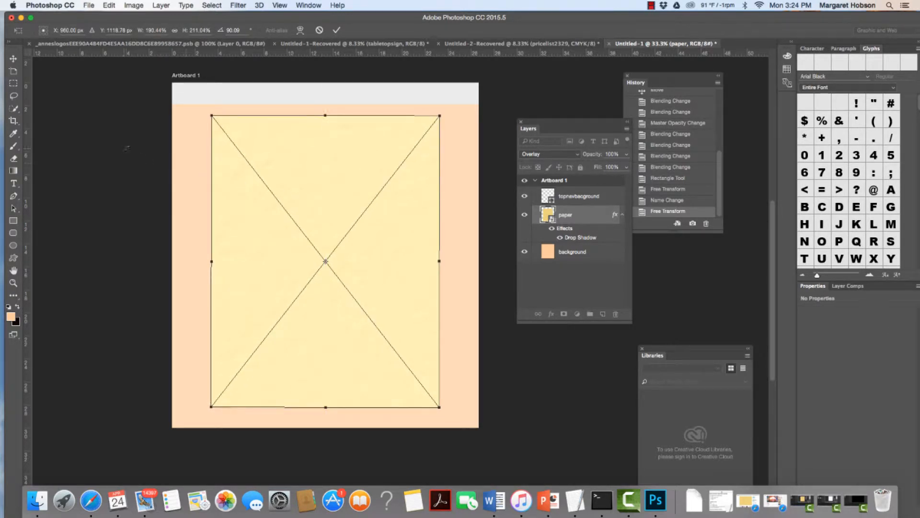
click(13, 58)
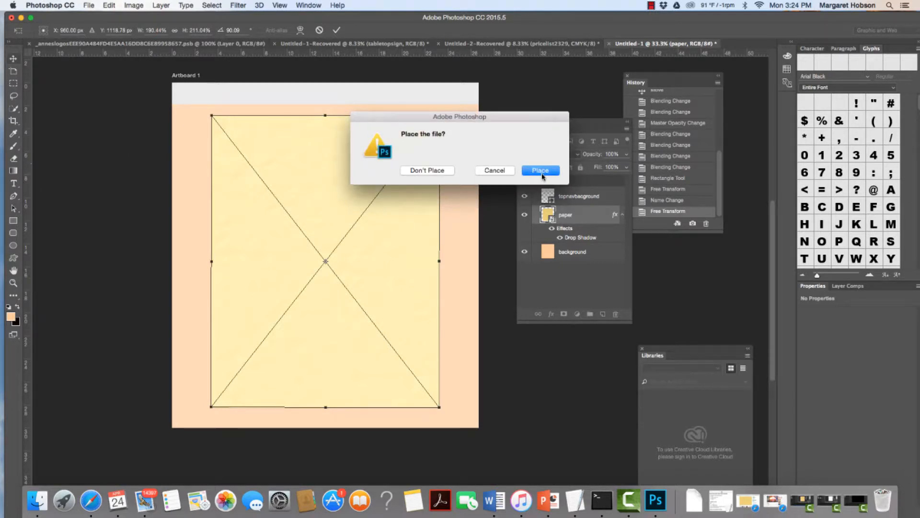
click(541, 170)
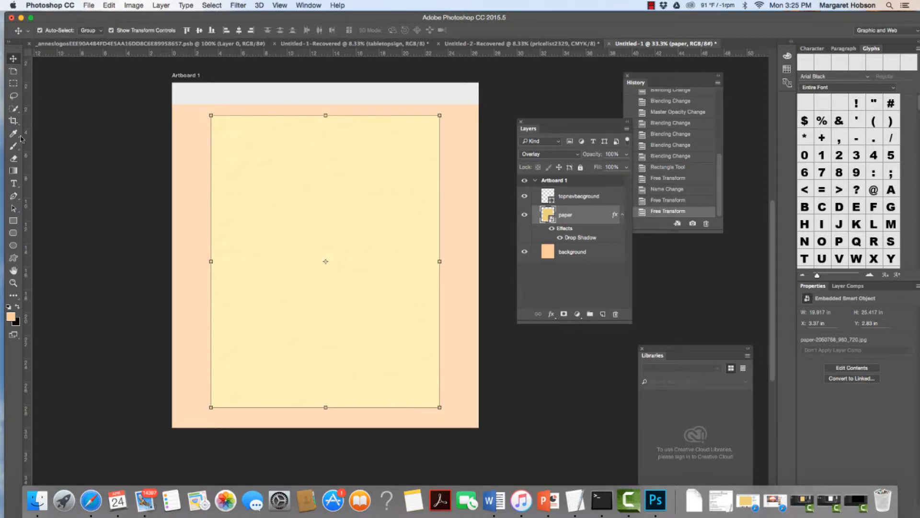
Draw a circle about 289 px across over the grey bar's left end and give it a light orange stroke
click(14, 246)
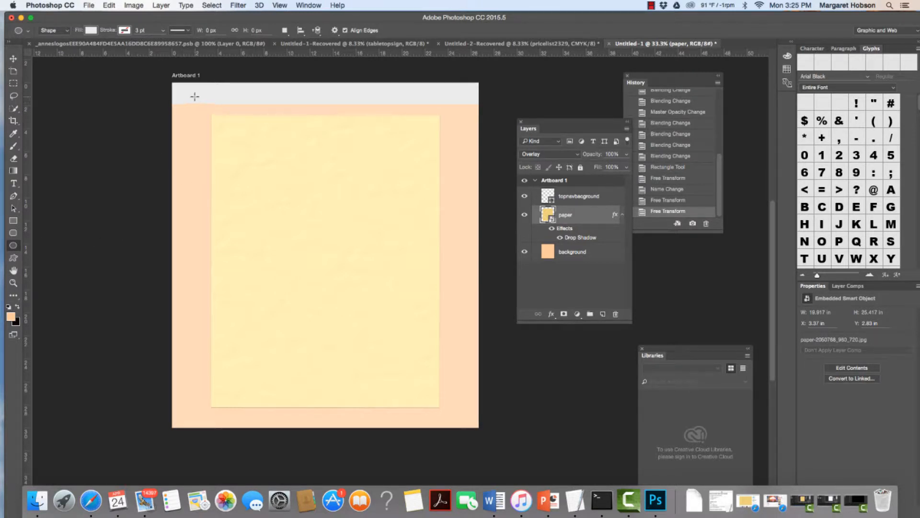
drag(191, 94, 246, 141)
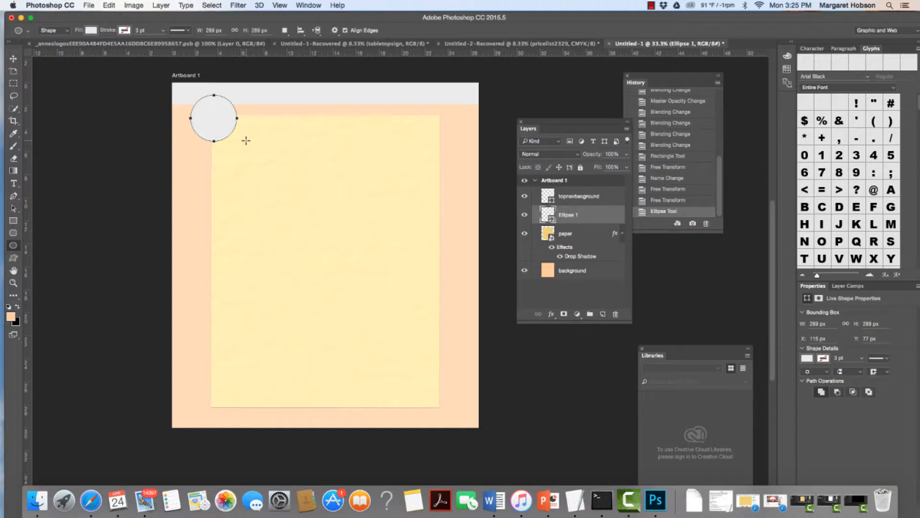
click(126, 31)
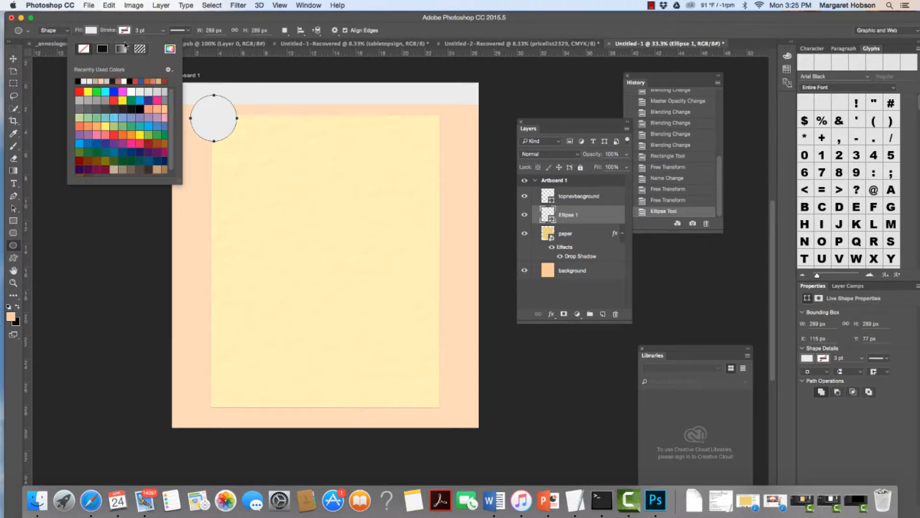
click(86, 80)
click(105, 80)
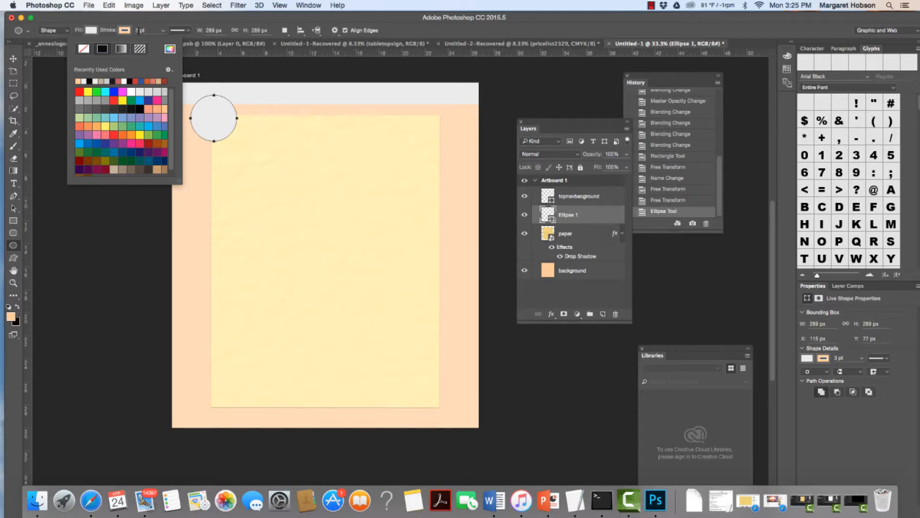
click(138, 31)
click(14, 58)
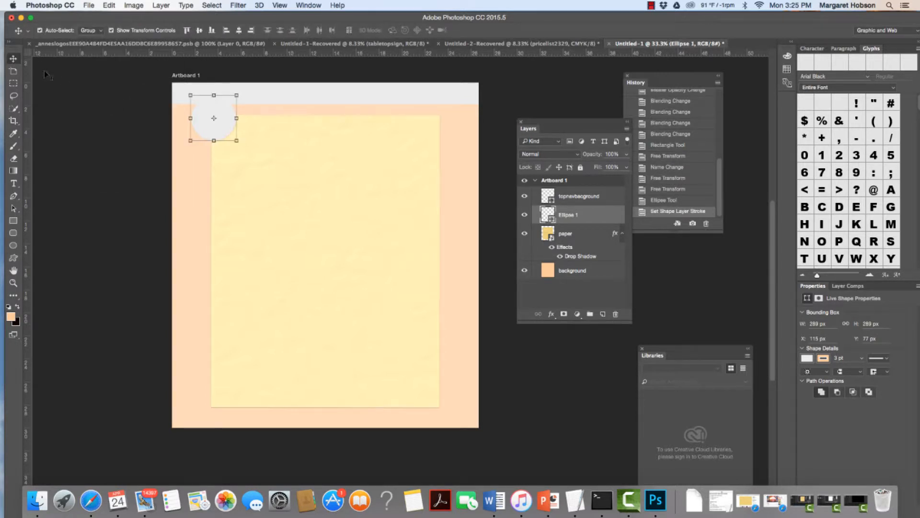
Move the circle below the grey bar, toggle its visibility, and move it back over the bar
click(123, 143)
drag(208, 130, 202, 142)
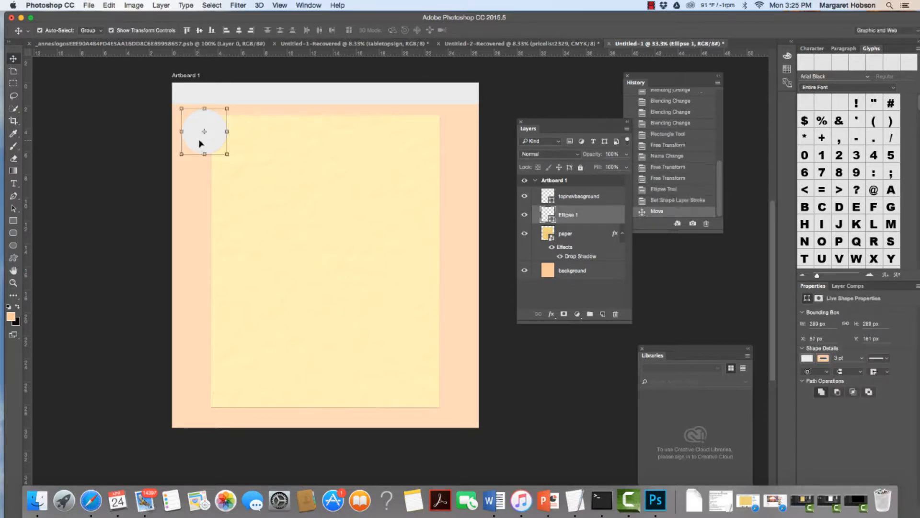
click(524, 215)
click(523, 214)
drag(214, 138, 221, 121)
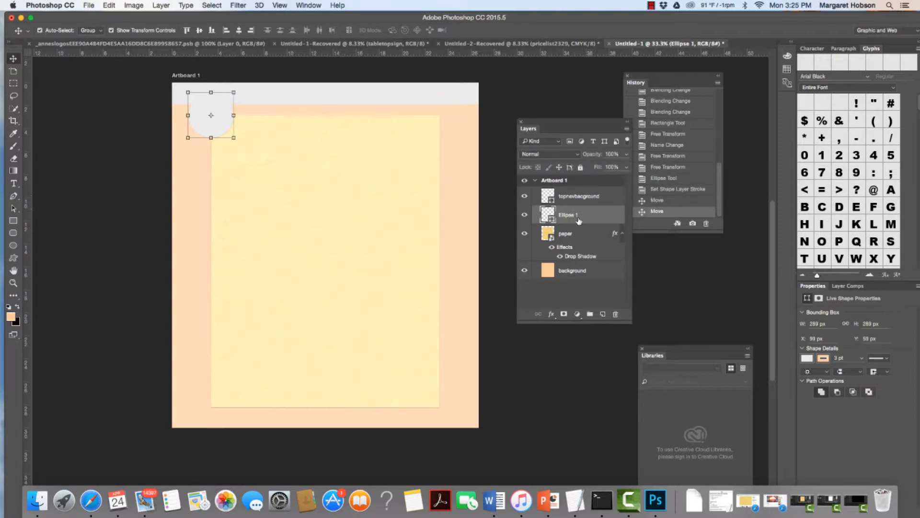
Put the topnavbacground layer beneath the circle's layer and move the circle to about X 52 px at the artboard's upper edge
click(585, 199)
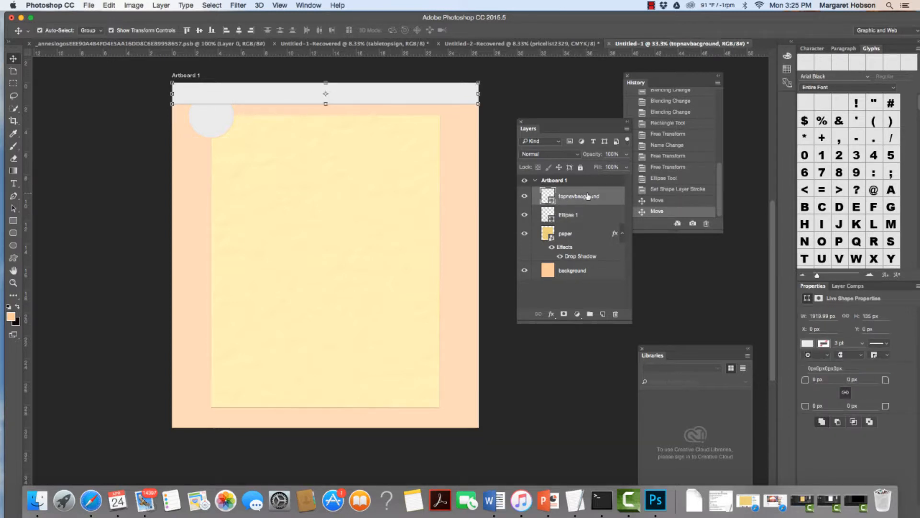
drag(610, 198, 608, 222)
key(super+t)
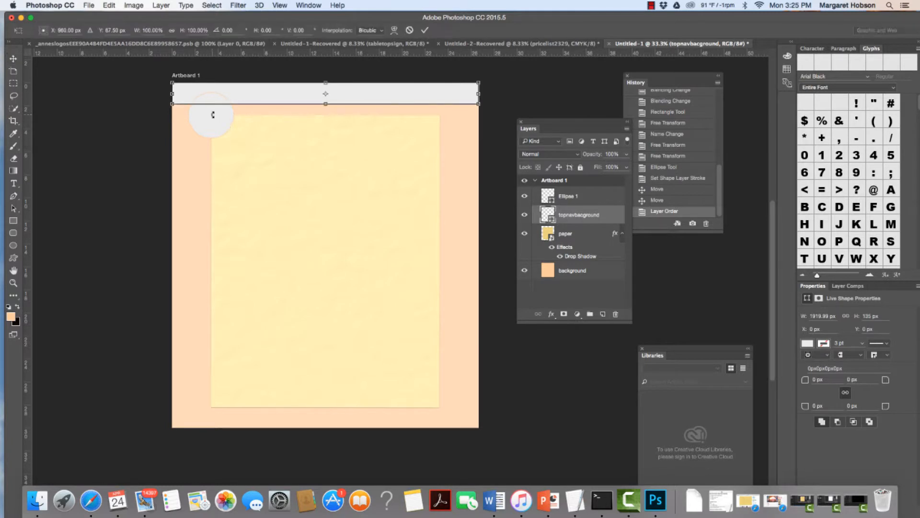
key(Return)
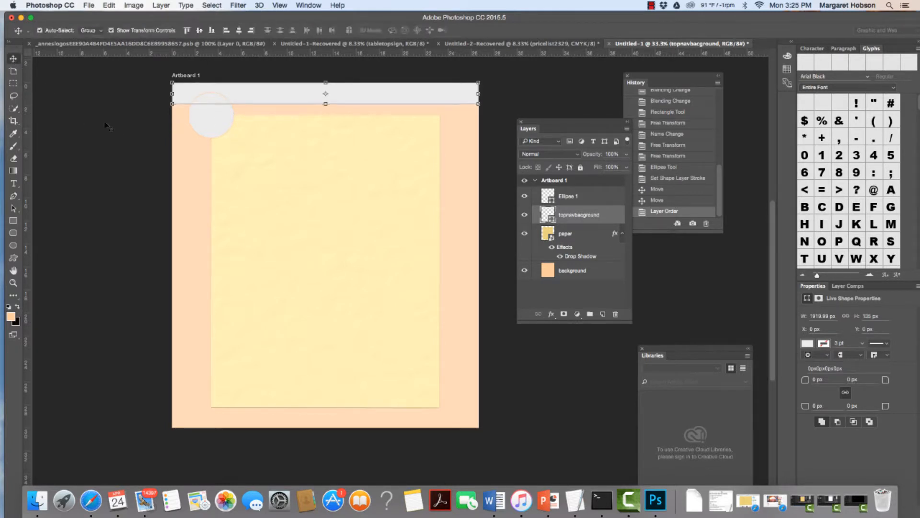
drag(205, 123, 199, 115)
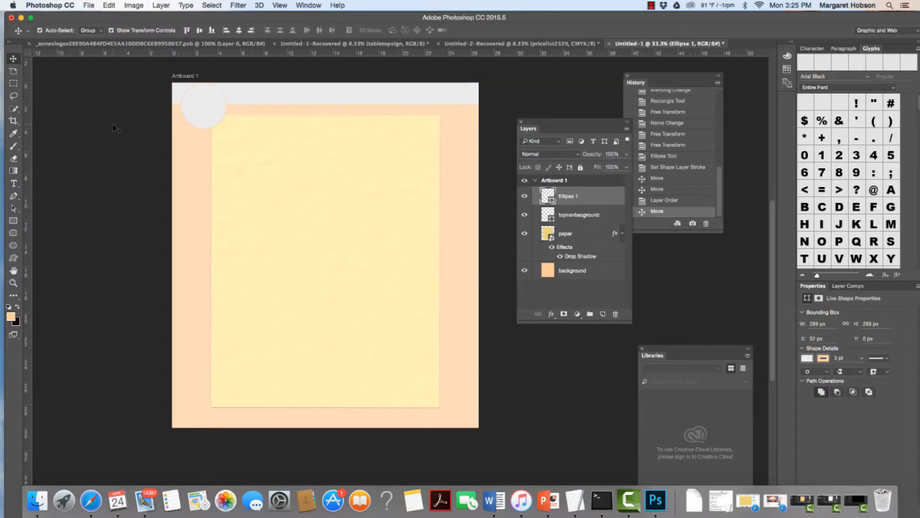
click(116, 128)
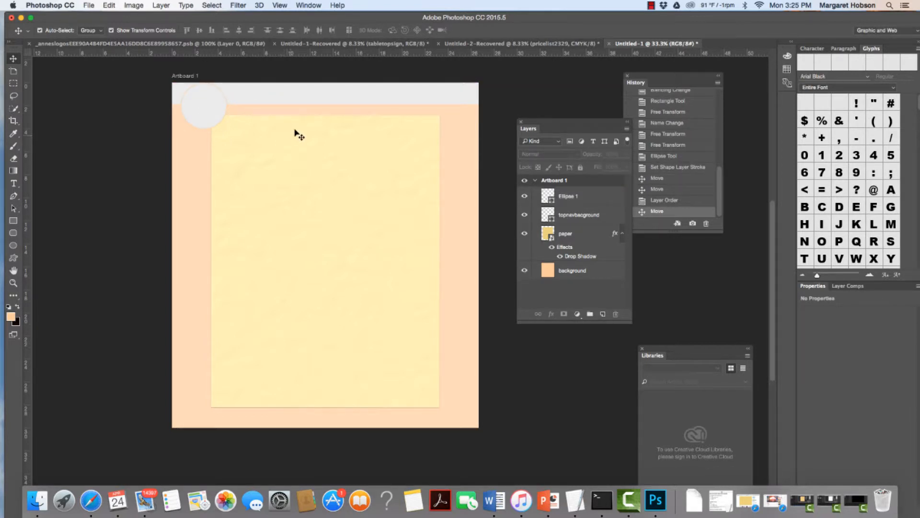
Nudge the paper layer down to about Y 3.12 in and the circle down to about Y 12 px
click(287, 151)
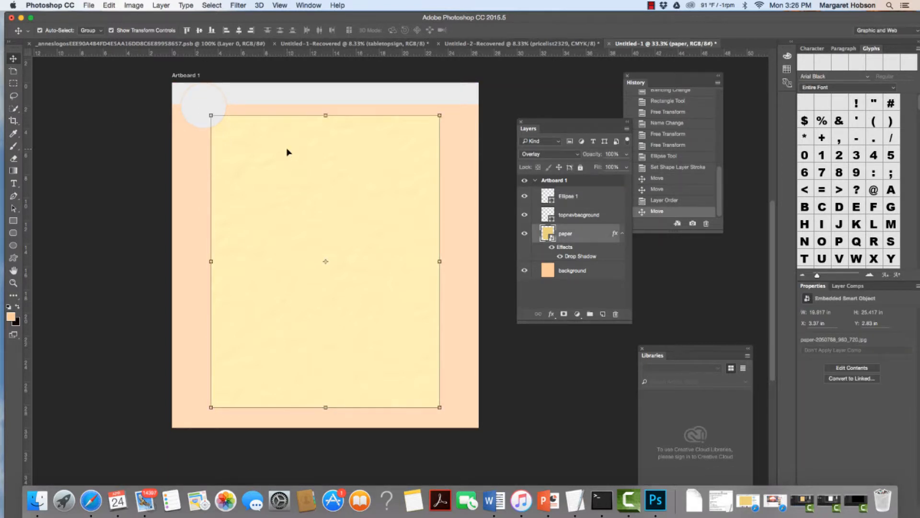
key(Down)
key(Down)
key(Down)
key(Down)
click(198, 100)
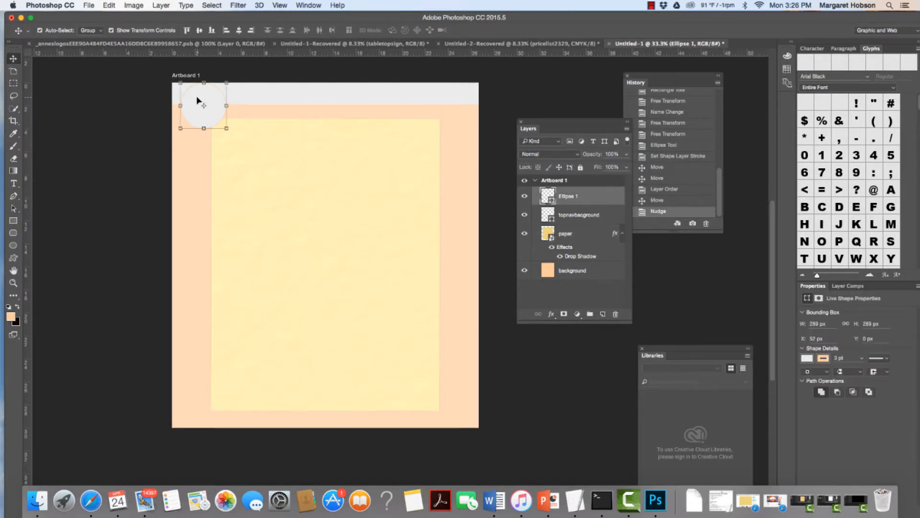
key(Down)
Nudge the grey bar down 3 px, stretch its upper edge back to the artboard's edge for a 138 px height, and apply
click(294, 99)
key(Down)
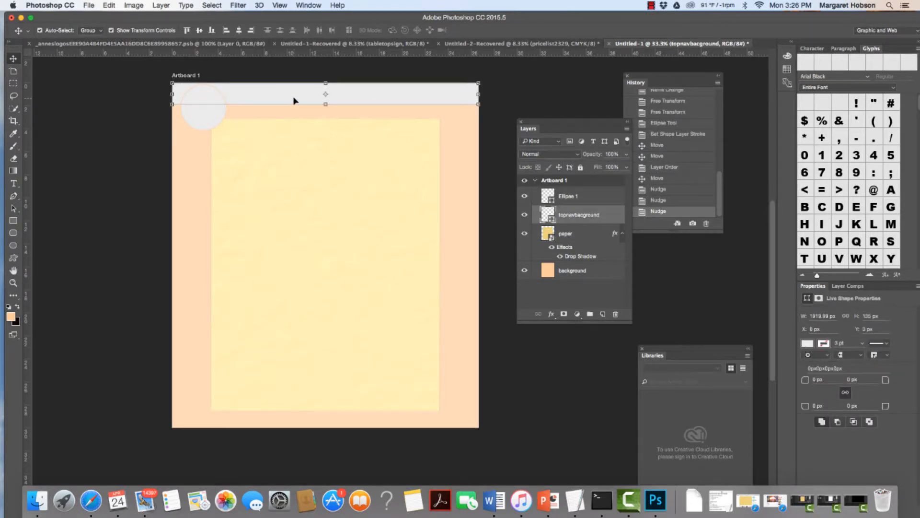
click(325, 84)
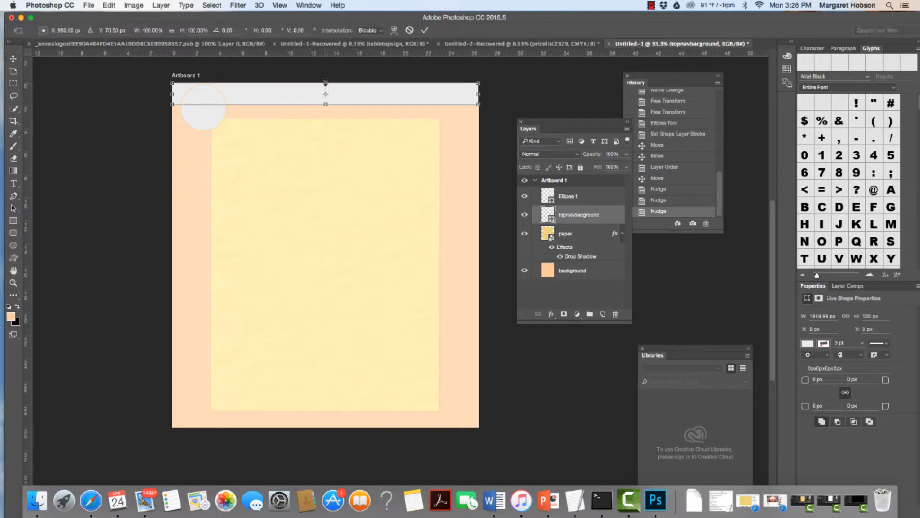
drag(325, 84, 325, 83)
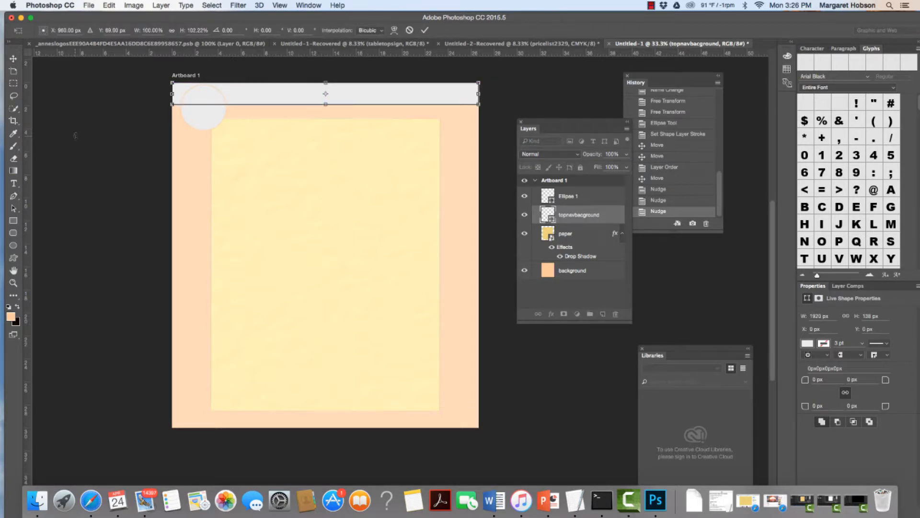
click(17, 58)
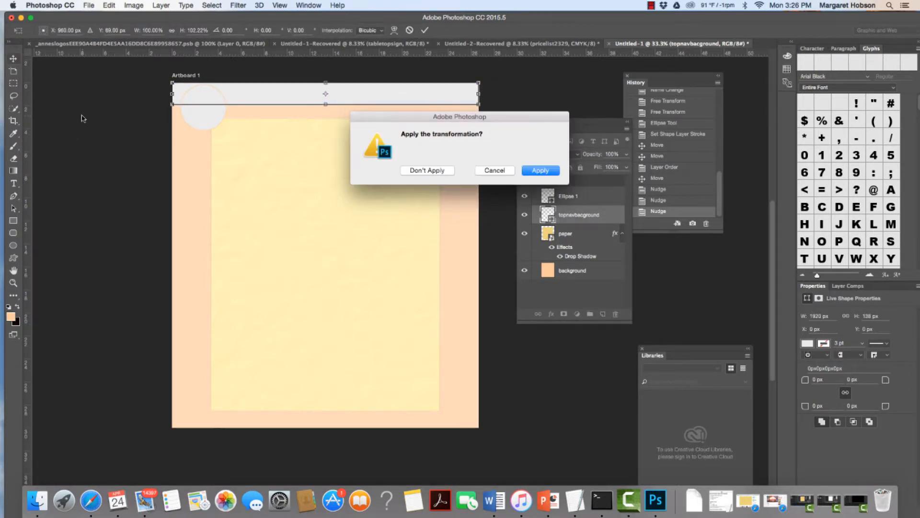
click(559, 170)
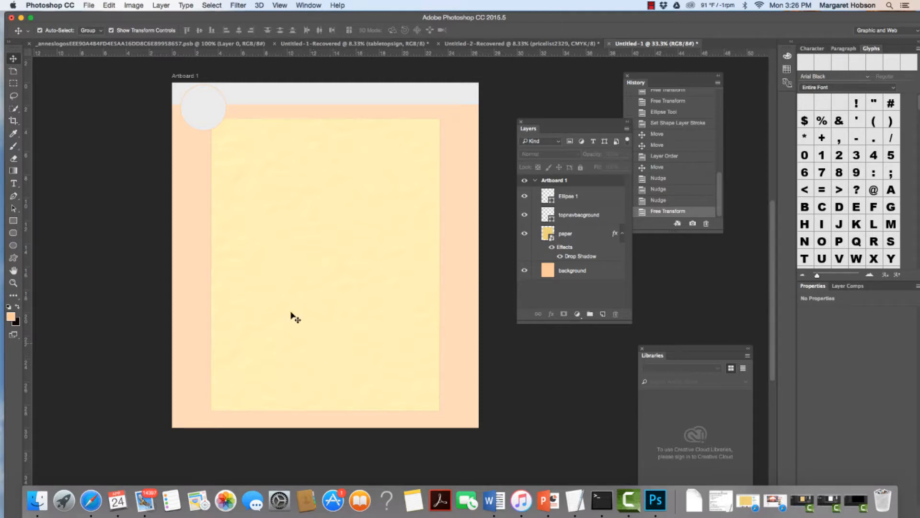
Duplicate the topnavbacground layer within Artboard 1, keeping the suggested name
click(293, 98)
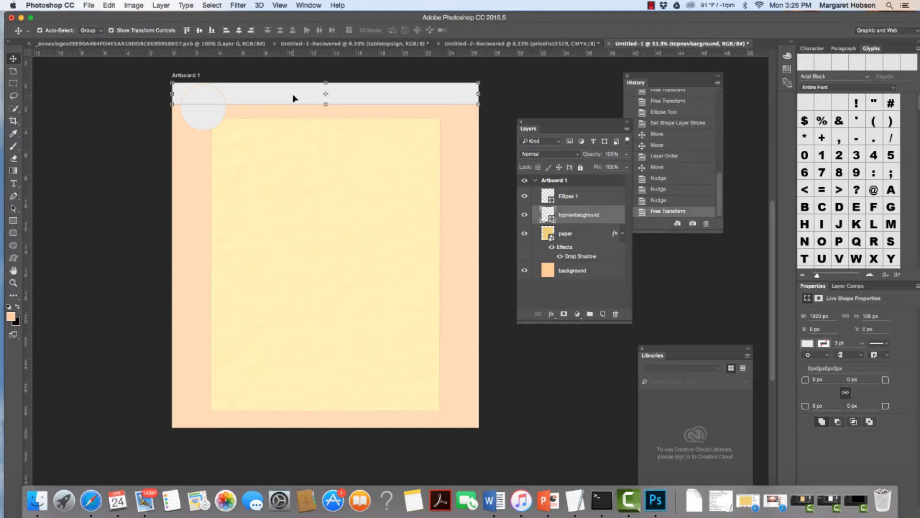
click(160, 6)
click(169, 36)
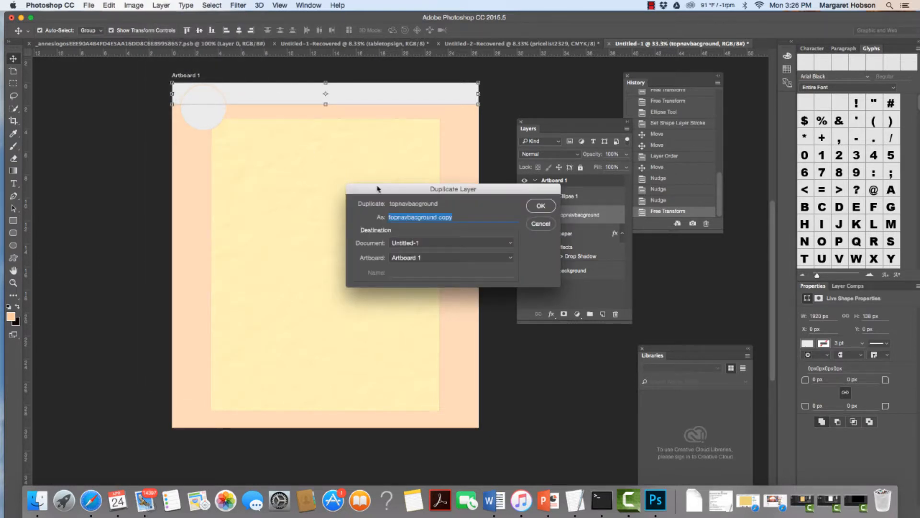
click(540, 205)
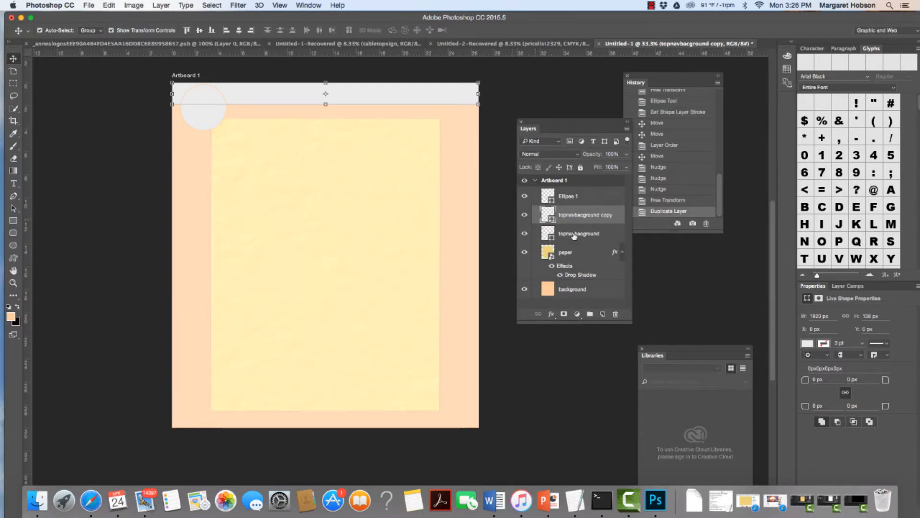
Rename the original grey bar layer as footer and its copy above as topnavbacground
click(584, 234)
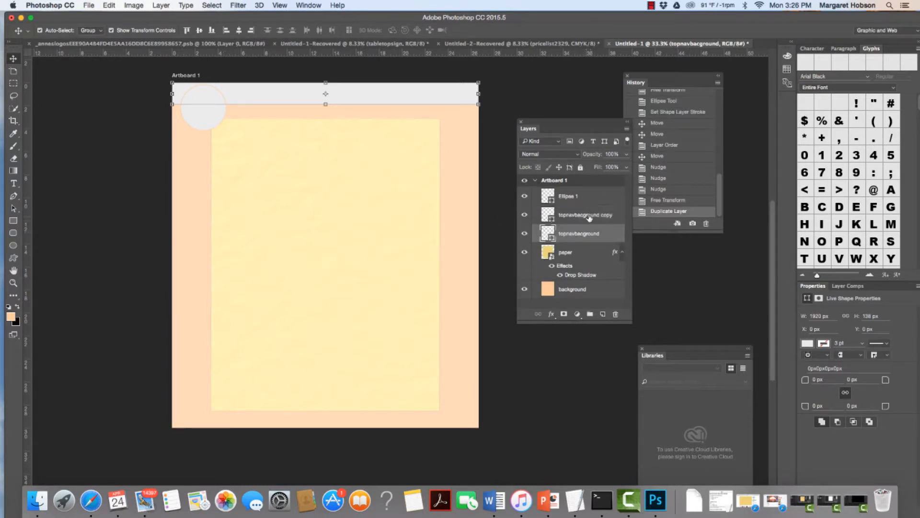
double_click(585, 233)
text(top)
key(Return)
click(603, 216)
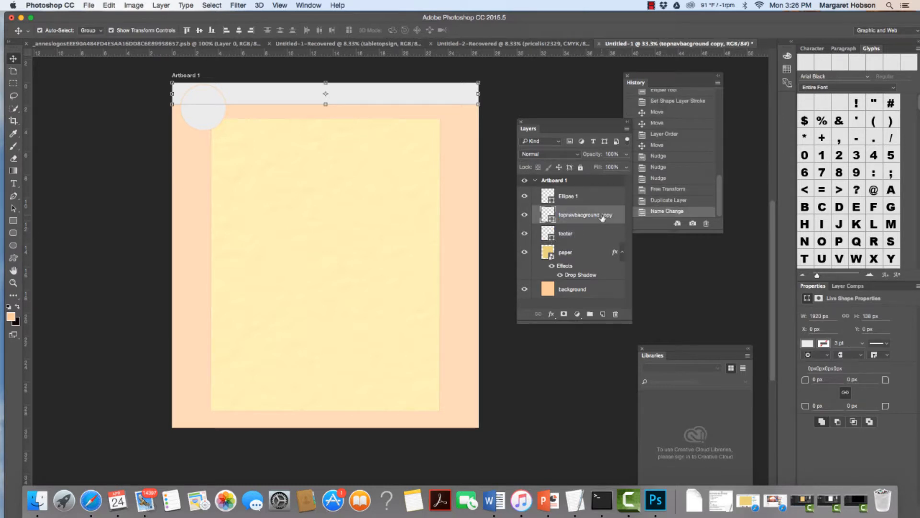
double_click(598, 216)
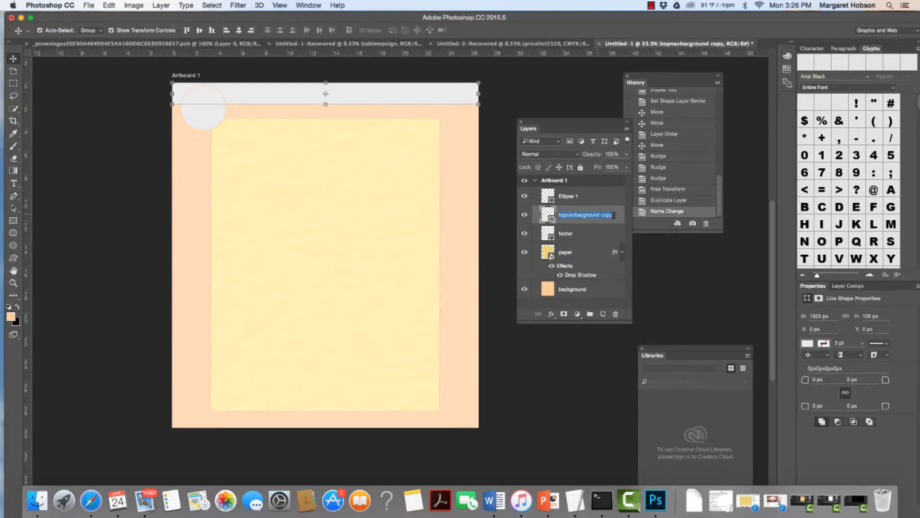
click(613, 215)
key(Return)
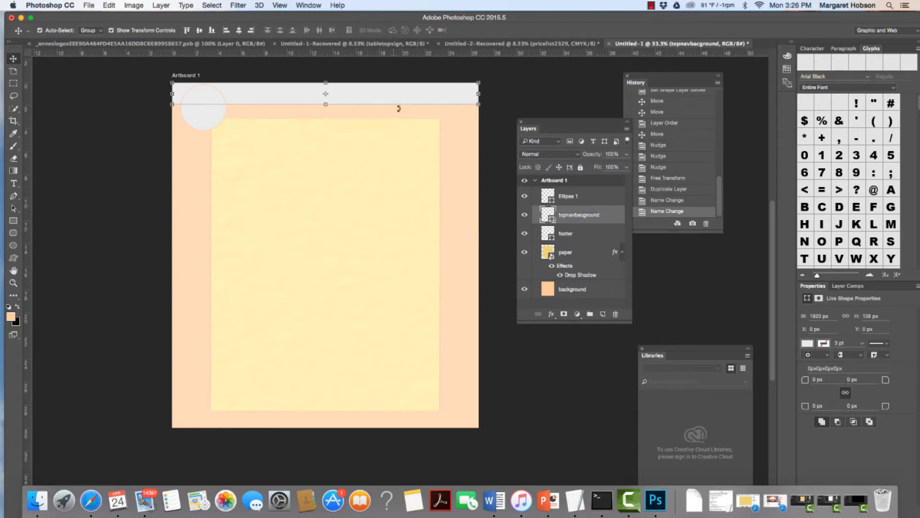
Move the footer bar down to the artboard's lower edge at about Y 2091 px, keeping the navigation bar at the upper edge
drag(400, 99, 404, 270)
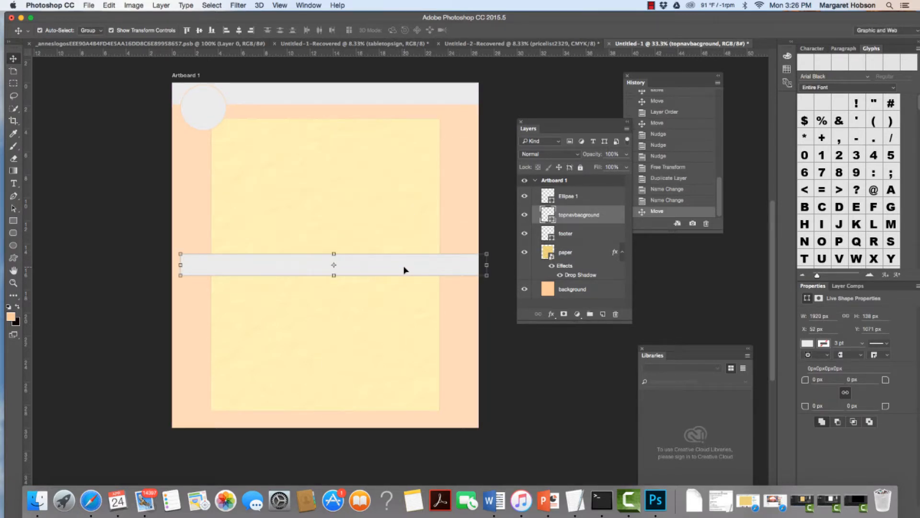
drag(405, 97, 406, 430)
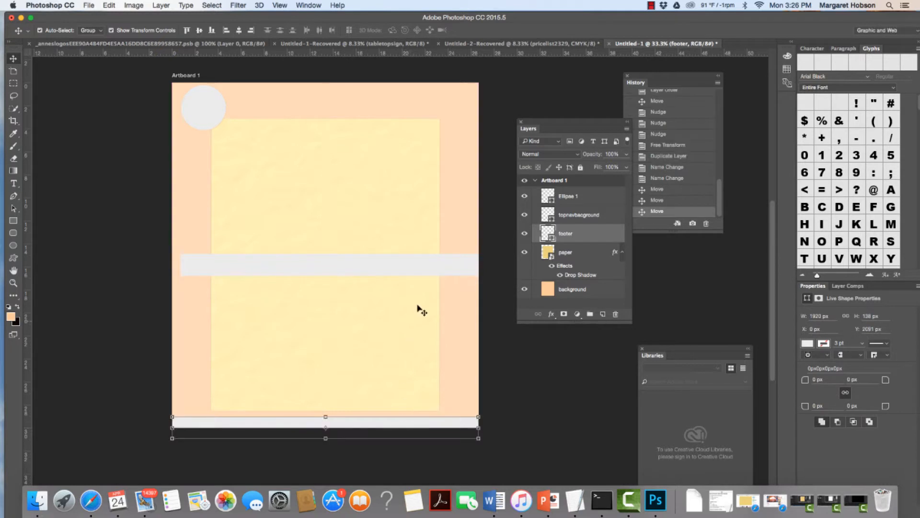
drag(401, 265, 383, 93)
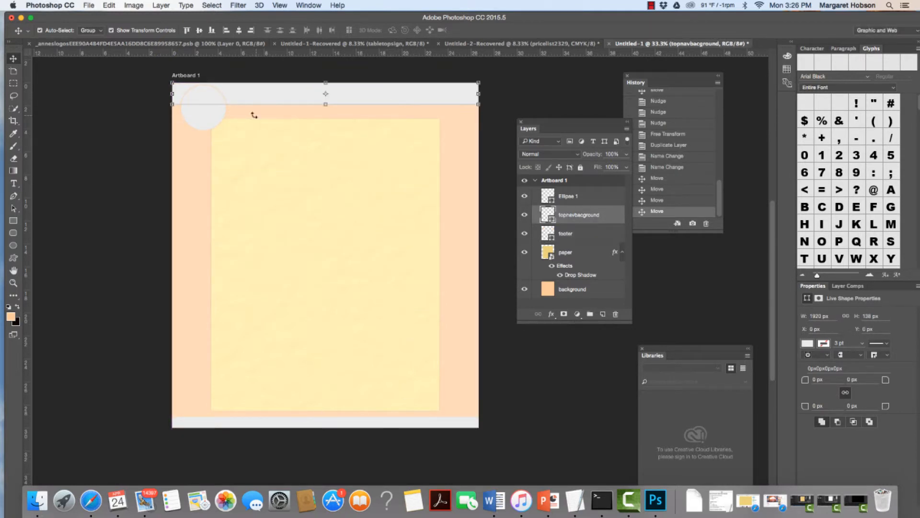
Shorten the paper layer from its lower edge to about 24.54 in high and apply the transformation
click(198, 123)
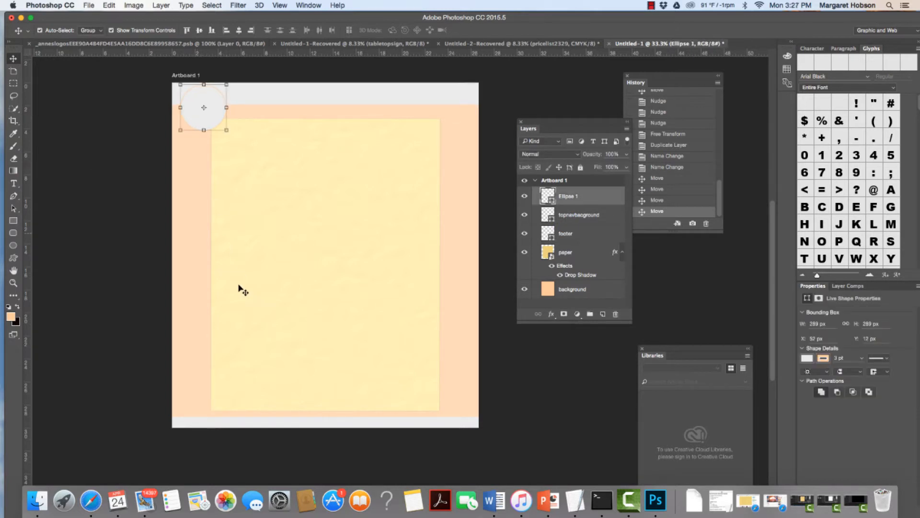
click(253, 401)
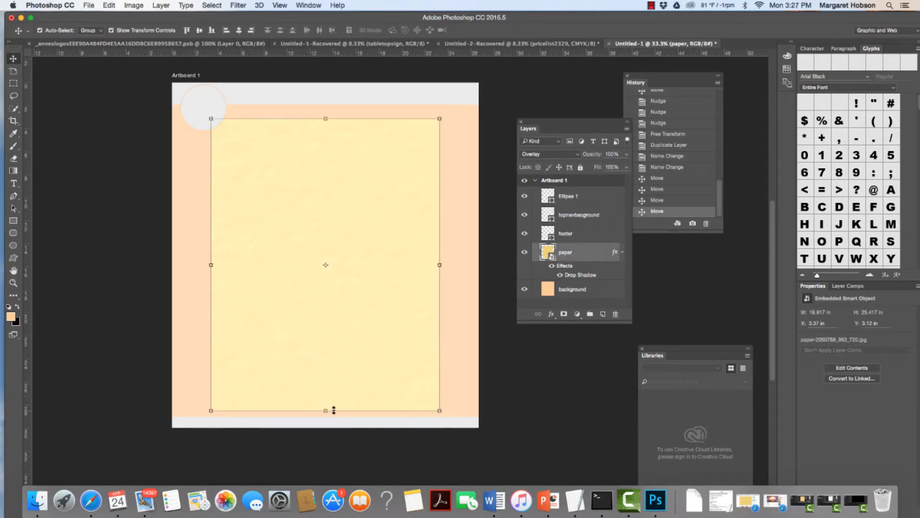
drag(326, 410, 326, 400)
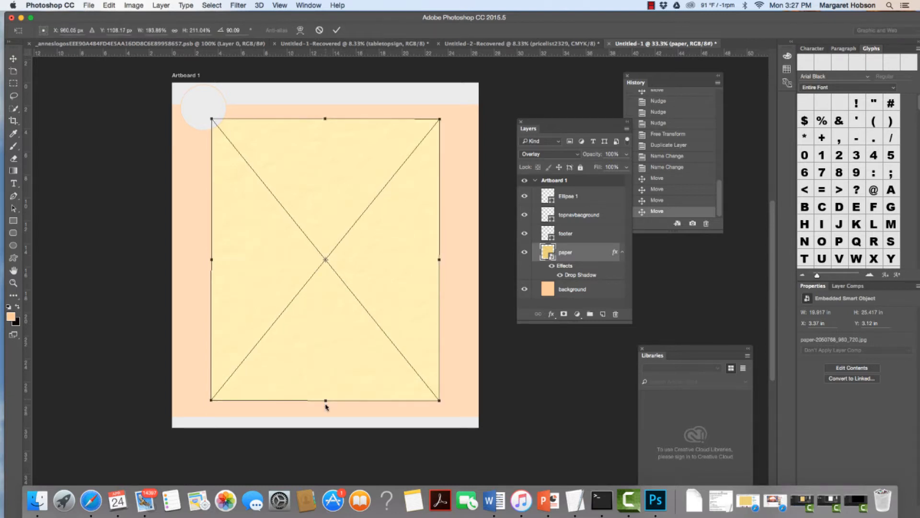
click(13, 59)
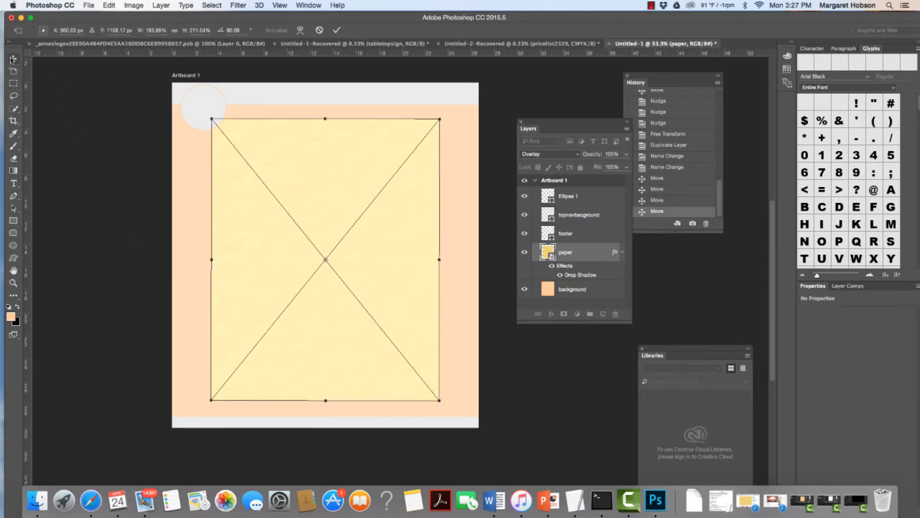
click(539, 169)
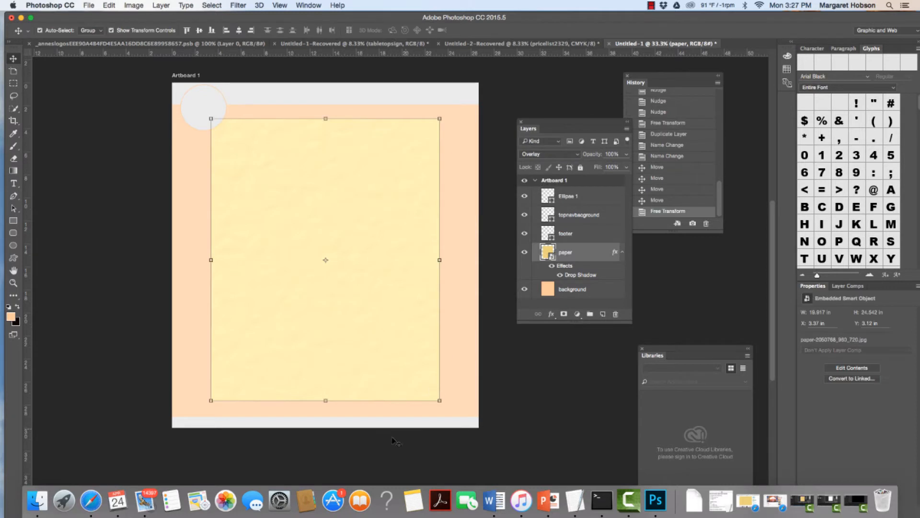
Nudge the footer bar up to about Y 2079 px
click(380, 424)
key(Up)
key(Up)
key(Up)
key(Up)
key(Up)
key(Up)
key(Up)
key(Up)
key(Up)
key(Up)
key(Up)
key(Up)
key(Up)
key(Up)
key(Up)
key(Up)
key(Up)
key(Up)
key(Up)
key(Up)
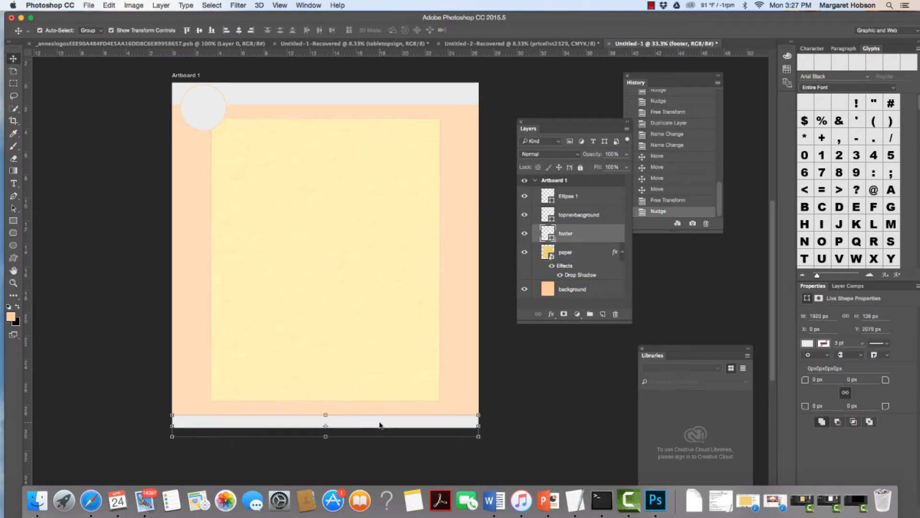
Nudge the footer bar further up to about Y 2034 px, onto the artboard's lower edge, and deselect it
key(Up)
key(Up)
key(Up)
key(Up)
key(Up)
key(Up)
key(Up)
key(Up)
key(Up)
key(Up)
key(Up)
key(Up)
key(Up)
key(Up)
key(Up)
key(Up)
key(Up)
key(Up)
key(Up)
key(Up)
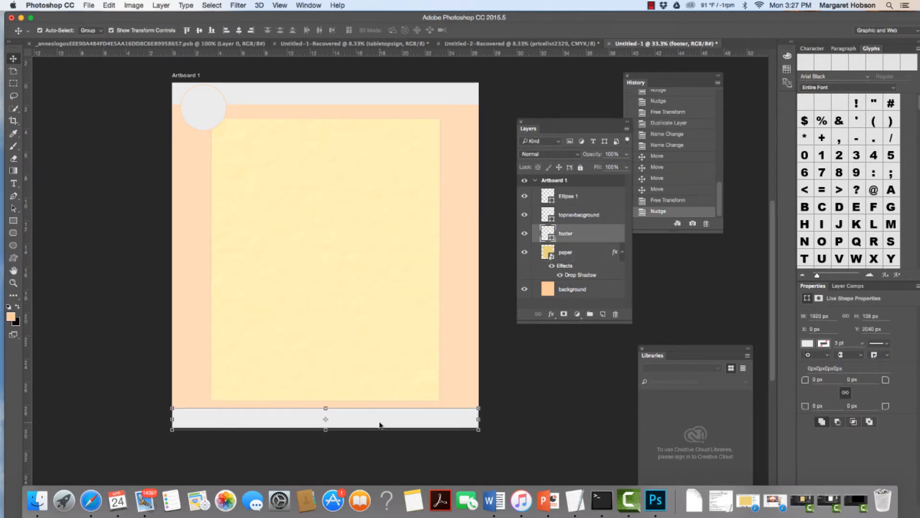
click(1, 279)
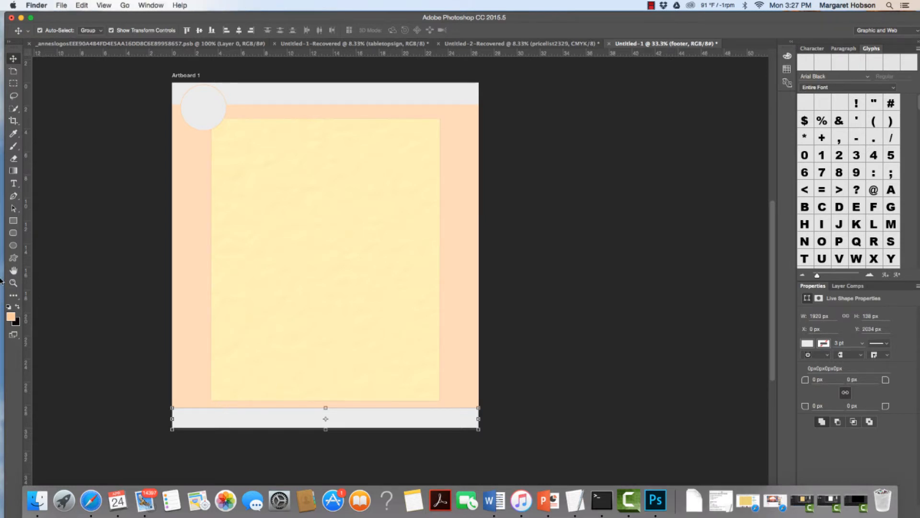
click(154, 196)
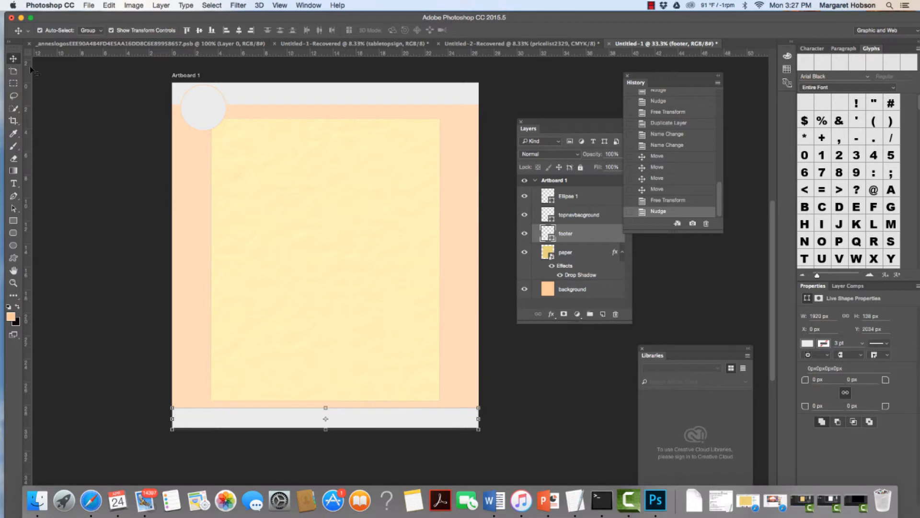
click(92, 116)
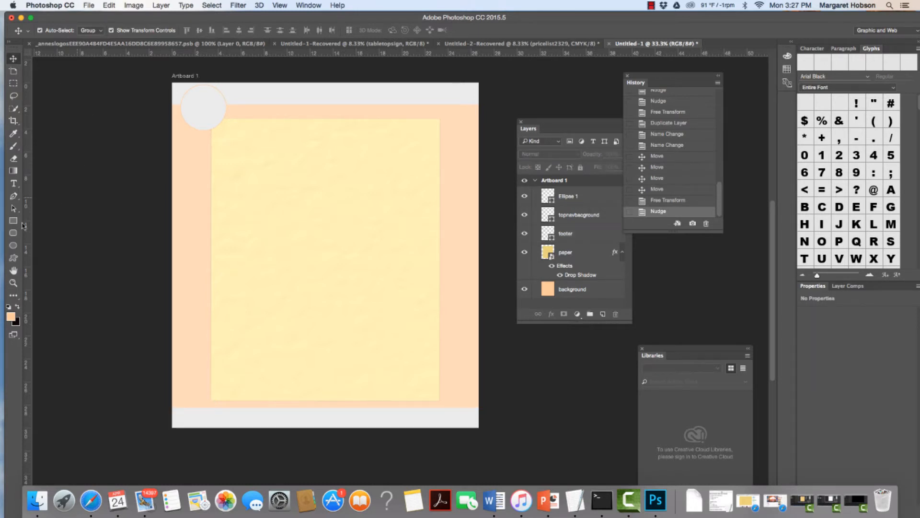
click(14, 245)
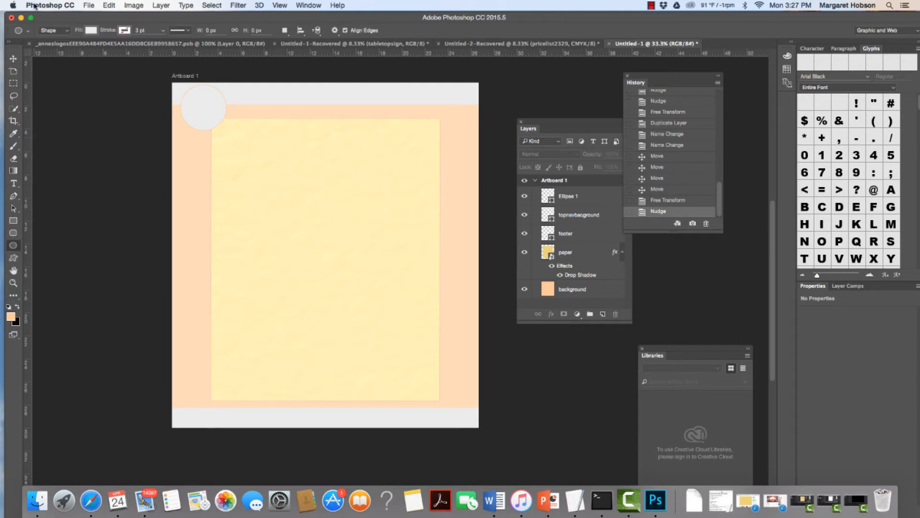
click(66, 32)
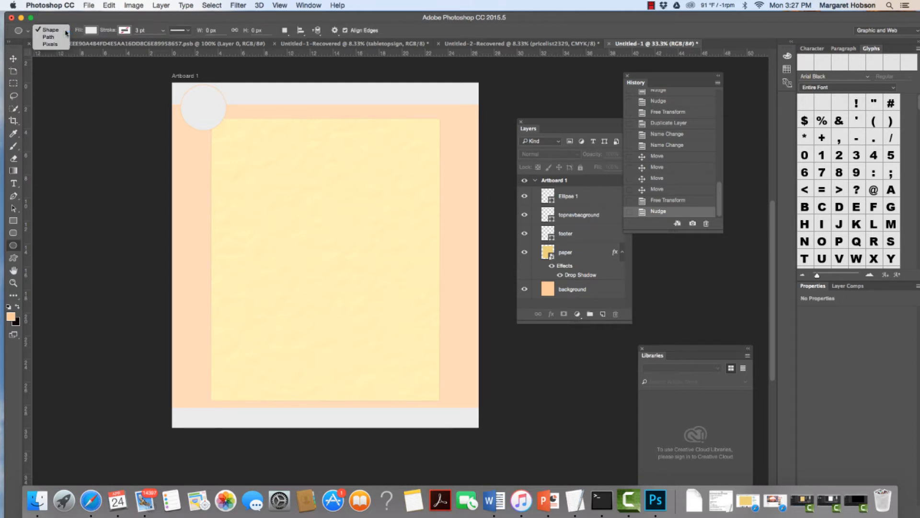
click(66, 32)
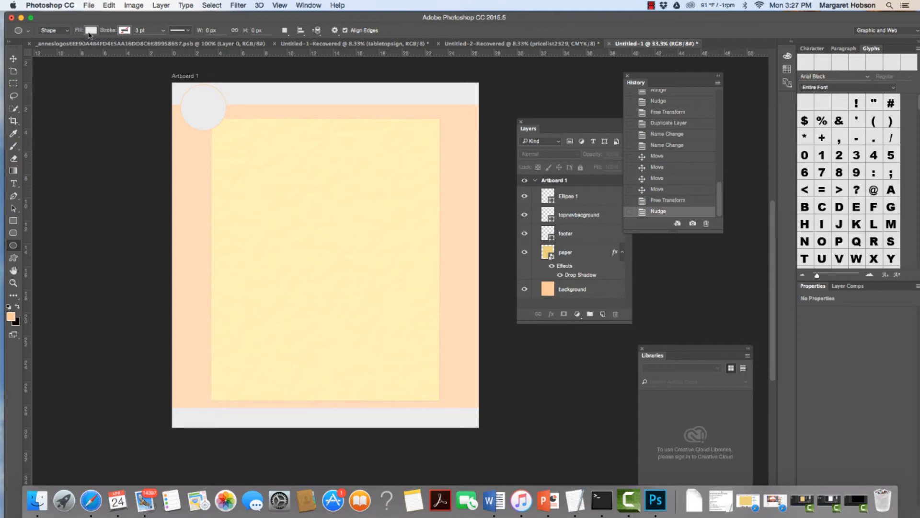
click(188, 32)
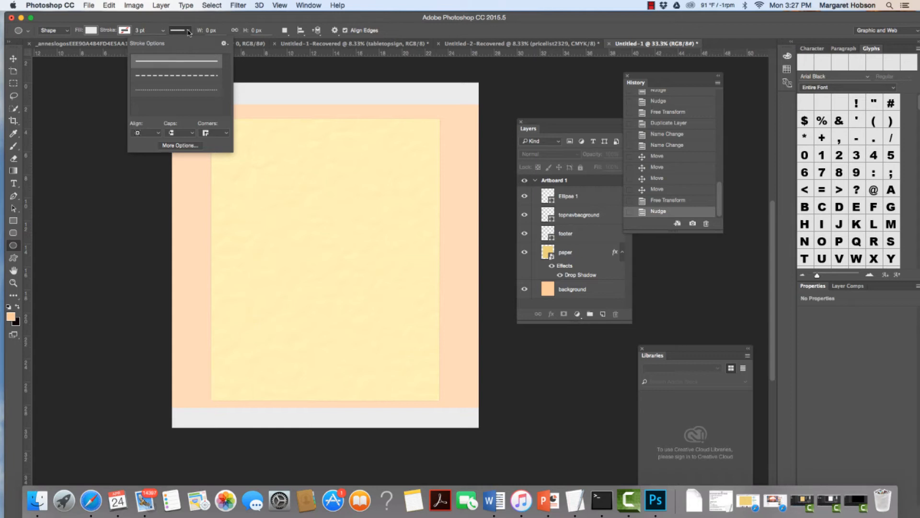
click(109, 107)
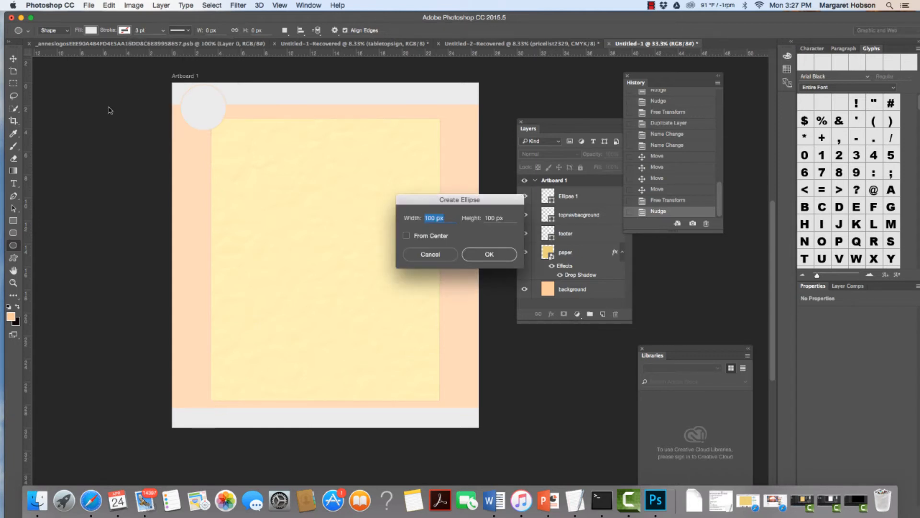
click(411, 255)
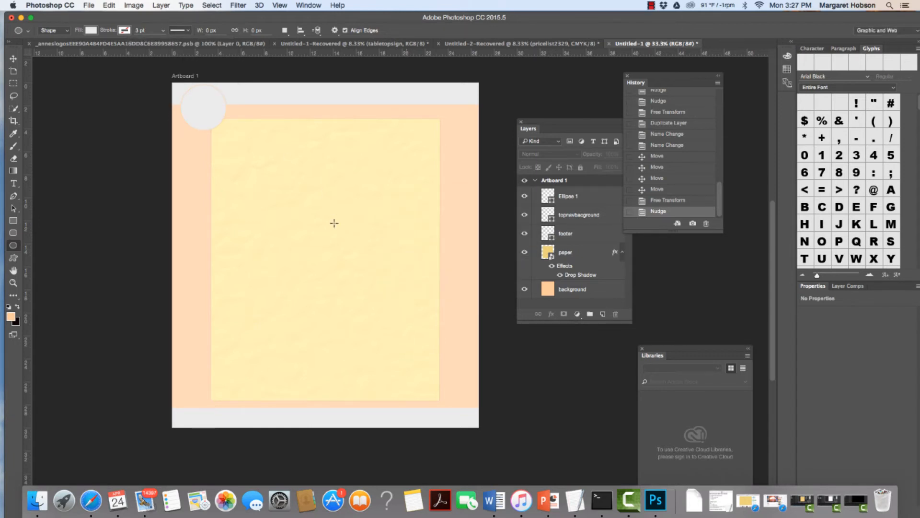
Select the circle over the navigation bar and change its outline to the dashed stroke preset
click(13, 58)
click(205, 115)
click(205, 115)
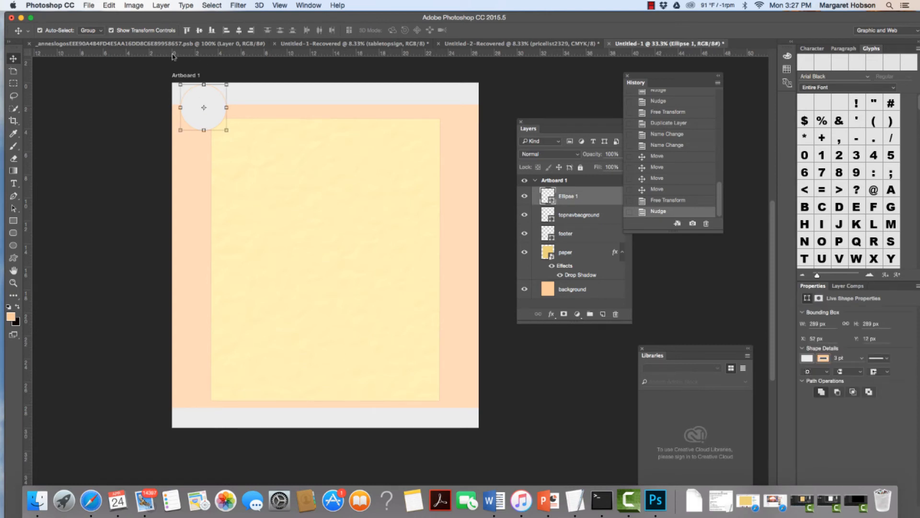
click(13, 245)
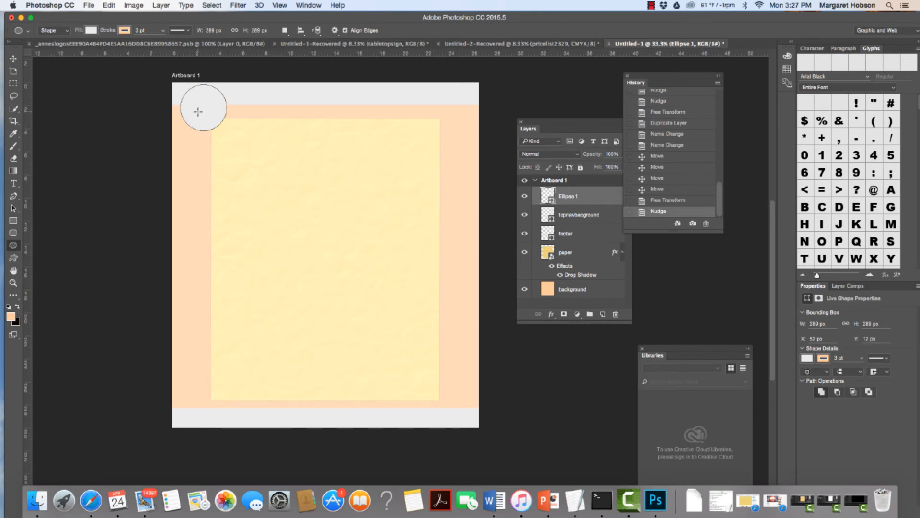
click(188, 32)
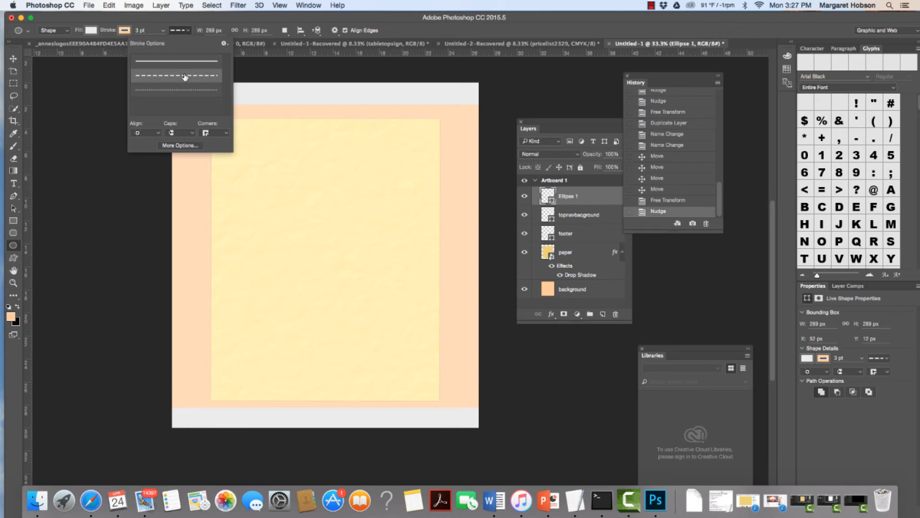
click(170, 145)
click(482, 275)
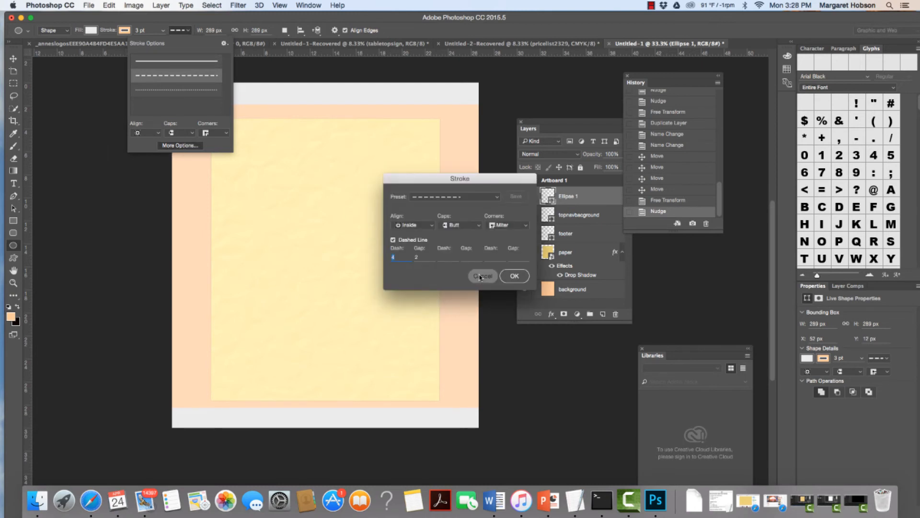
click(13, 58)
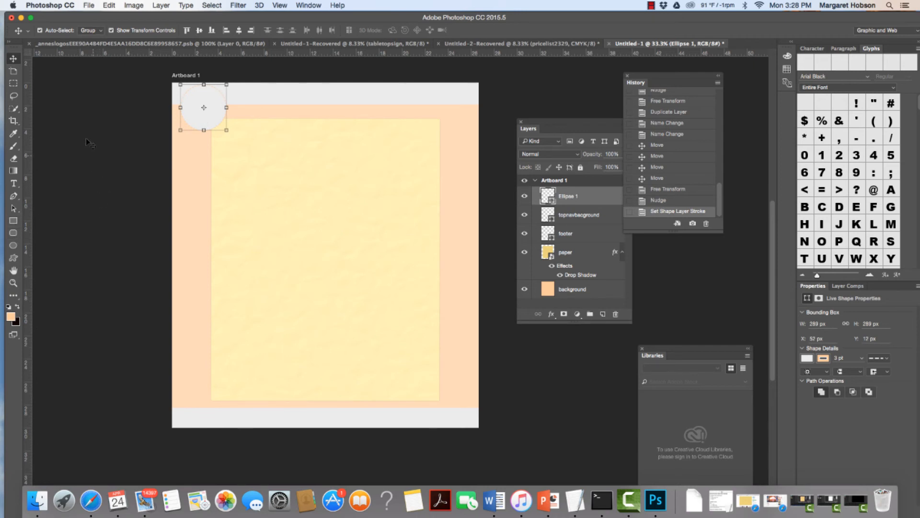
click(96, 114)
Nudge the circle over the navigation bar down to Y 24 px and deselect it
click(211, 123)
key(Down)
key(Down)
key(Down)
key(Down)
click(48, 130)
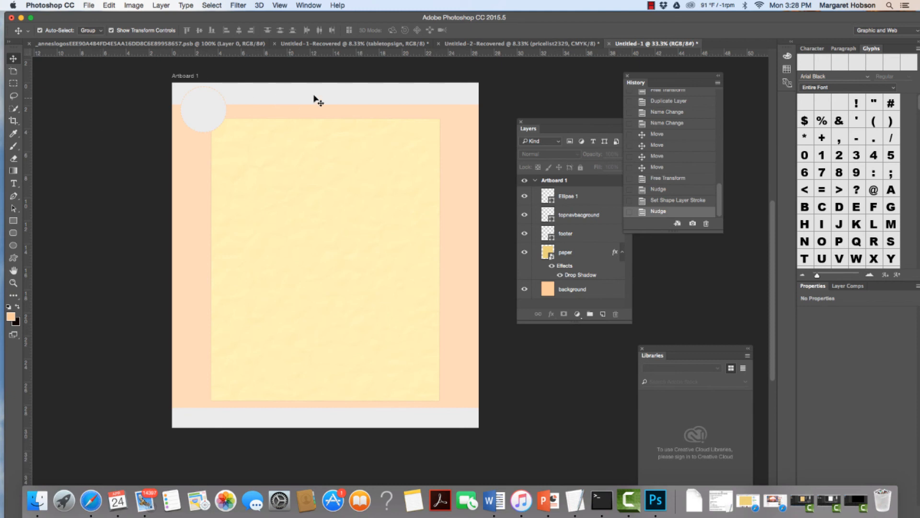
Rename the circle's layer as logo and clear the layer selection
click(580, 199)
double_click(576, 196)
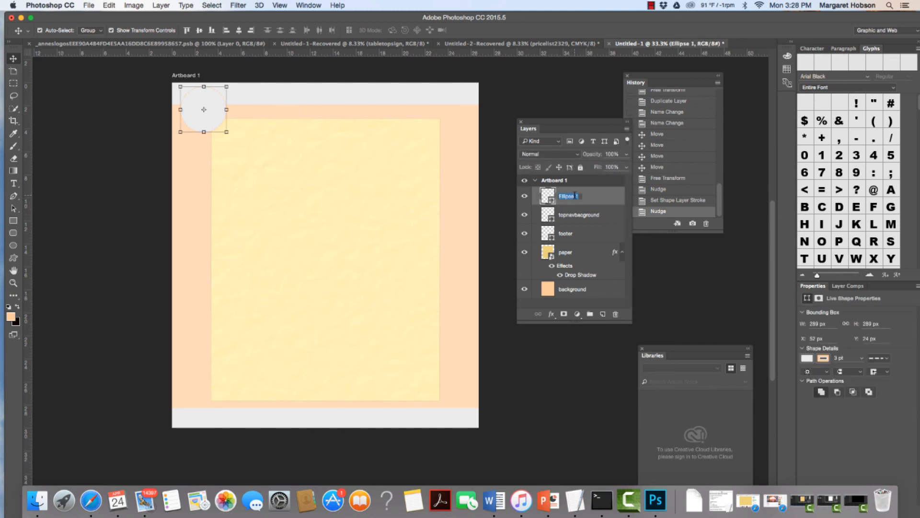
text(logo)
key(Return)
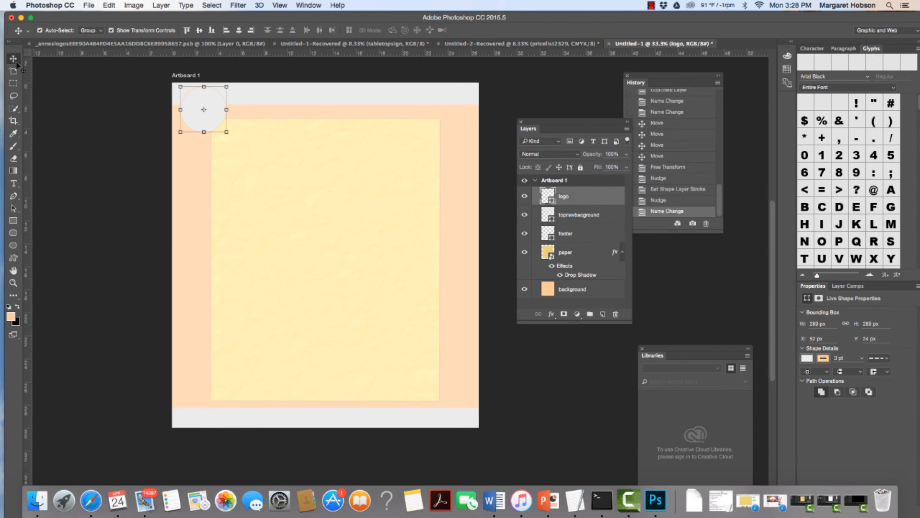
click(88, 125)
click(650, 6)
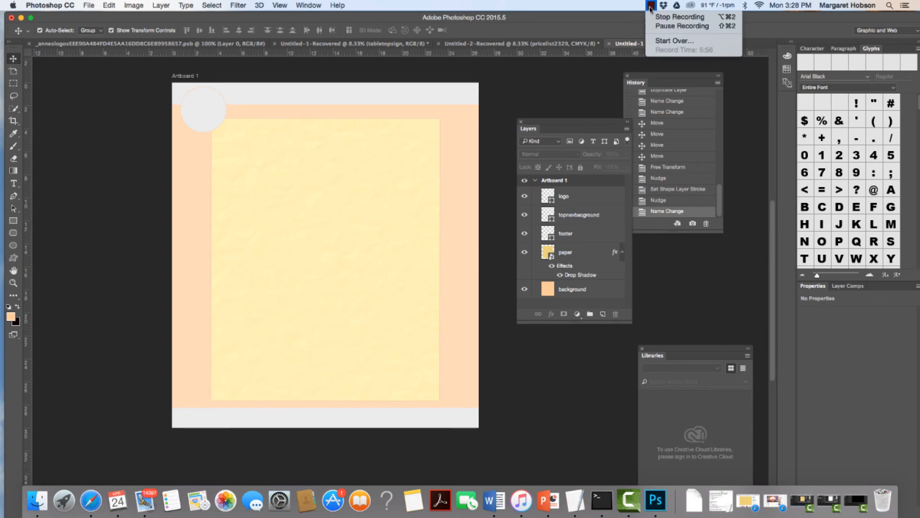